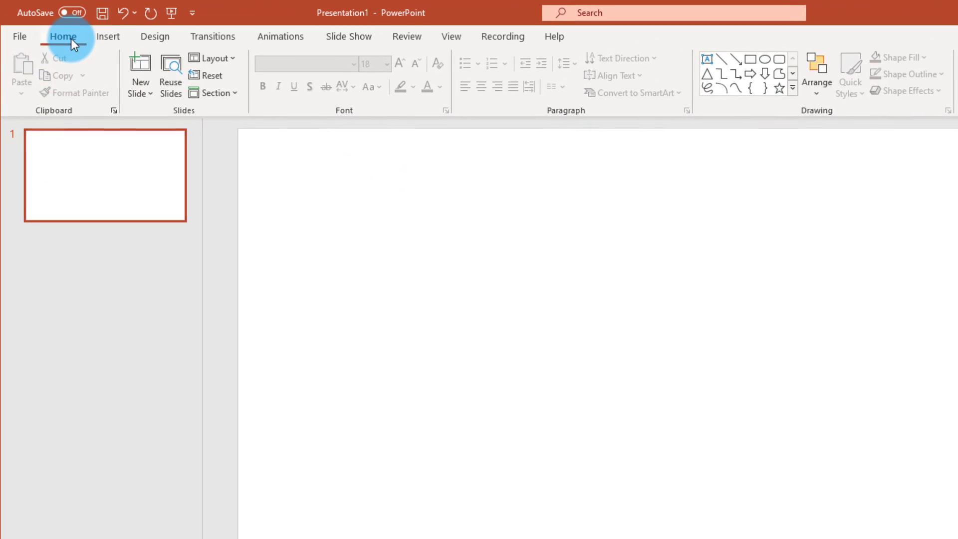
- Insert a text box in the upper middle of the blank slide and turn on bullets
click(711, 59)
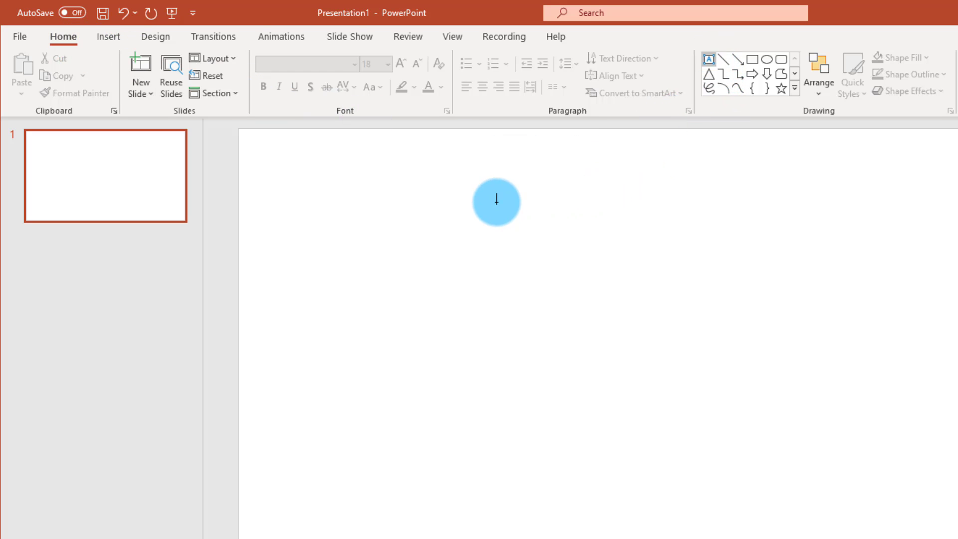
click(485, 215)
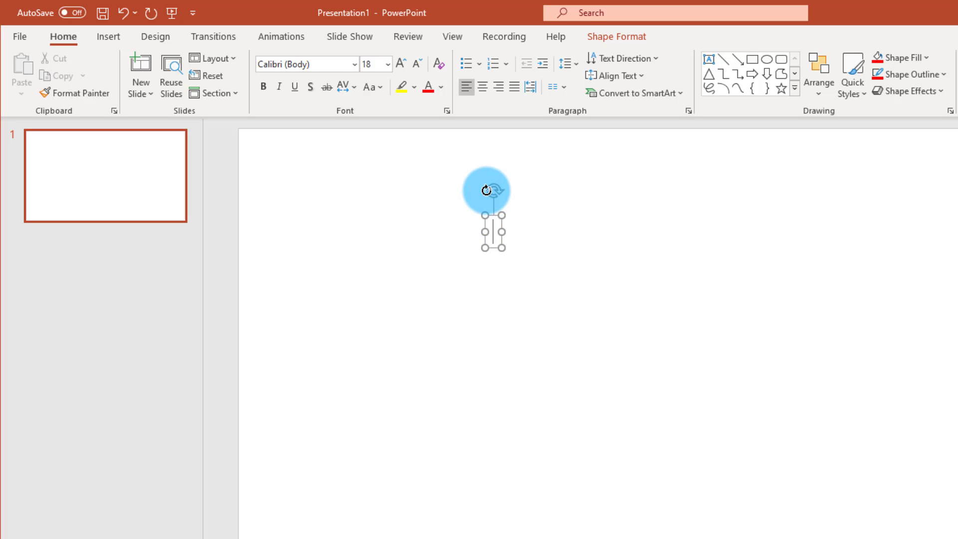
click(465, 66)
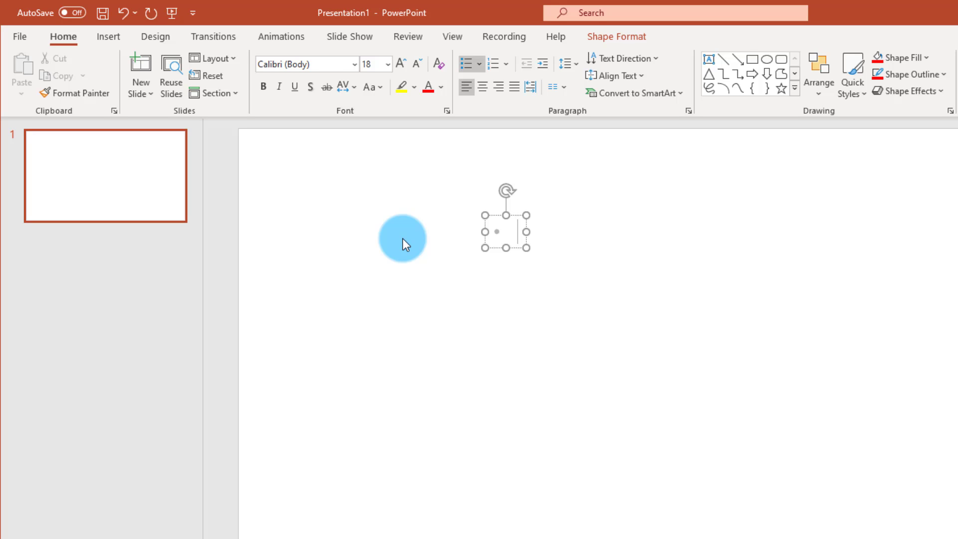
- Type ผู้อำนวยการโรงเรียน, then indented deputy lines for academic, personnel, finance-and-budget and general administration
text(ผู้)
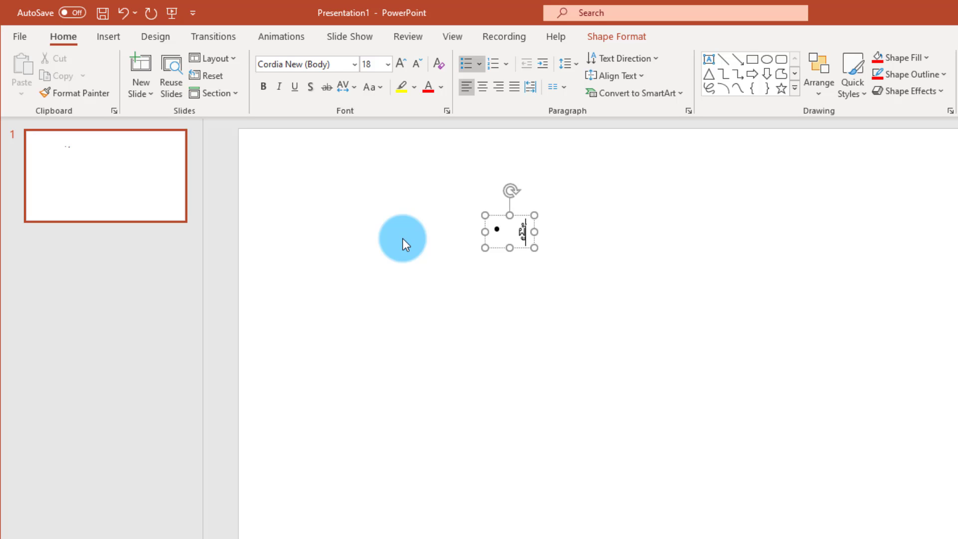
text(อ่านวยการโรงเรียน)
key(Return)
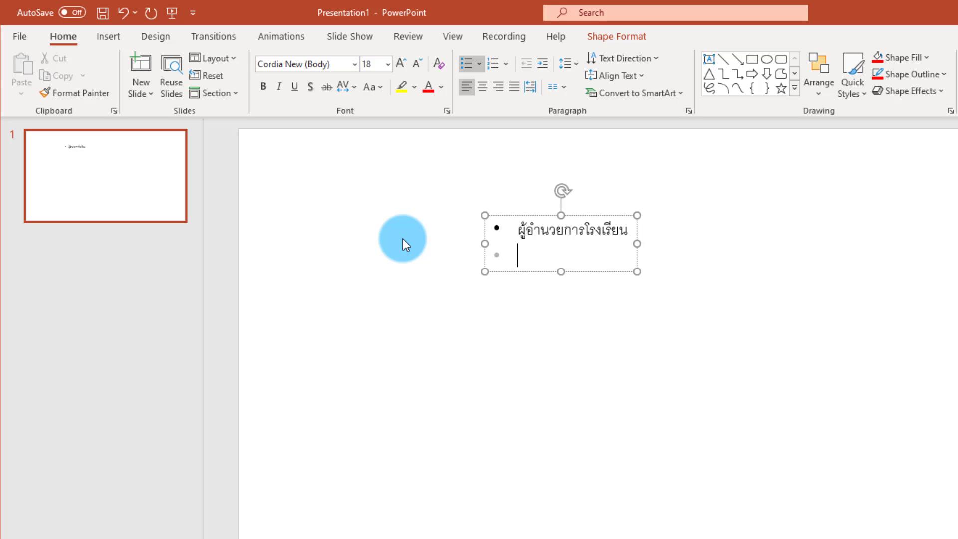
key(Tab)
text(รองผู้อำนวยการฝ)
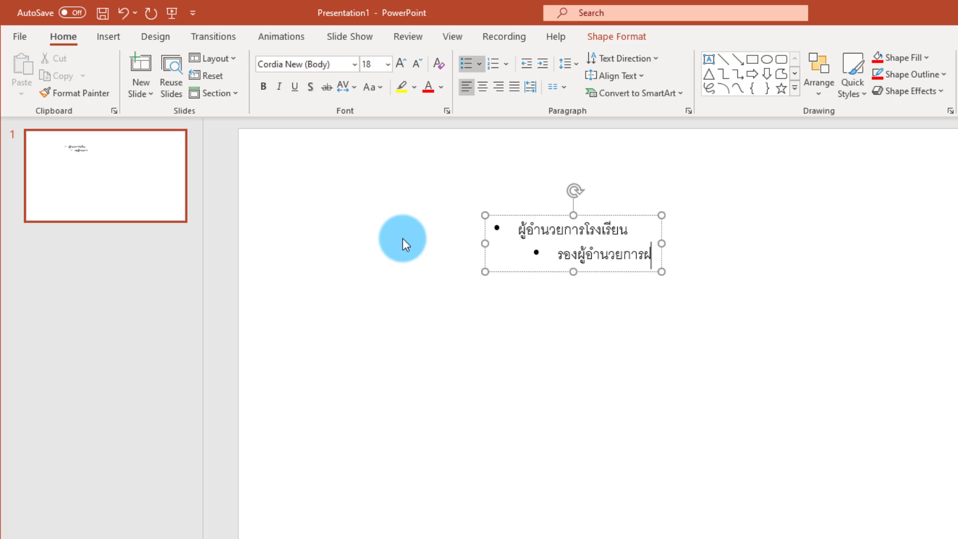
text(่ายวิชาการ)
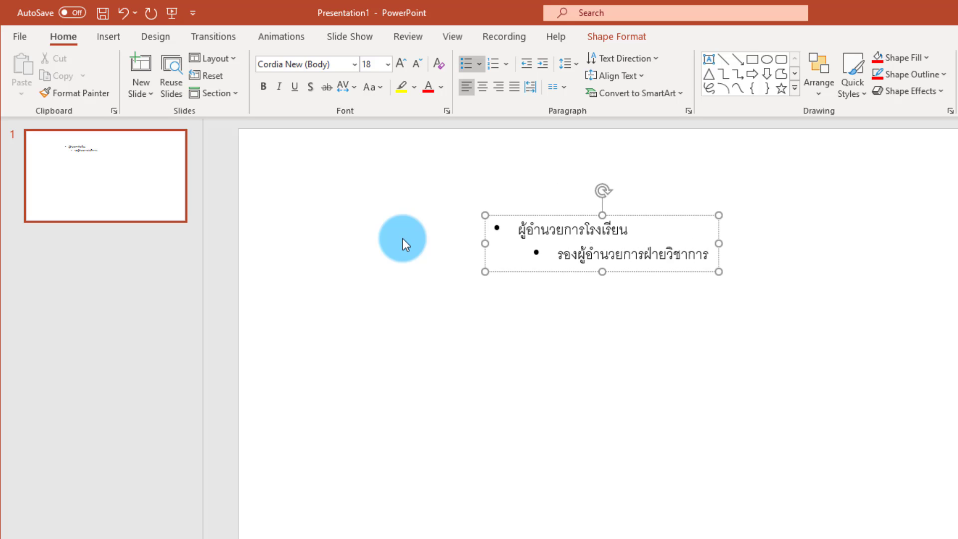
key(Return)
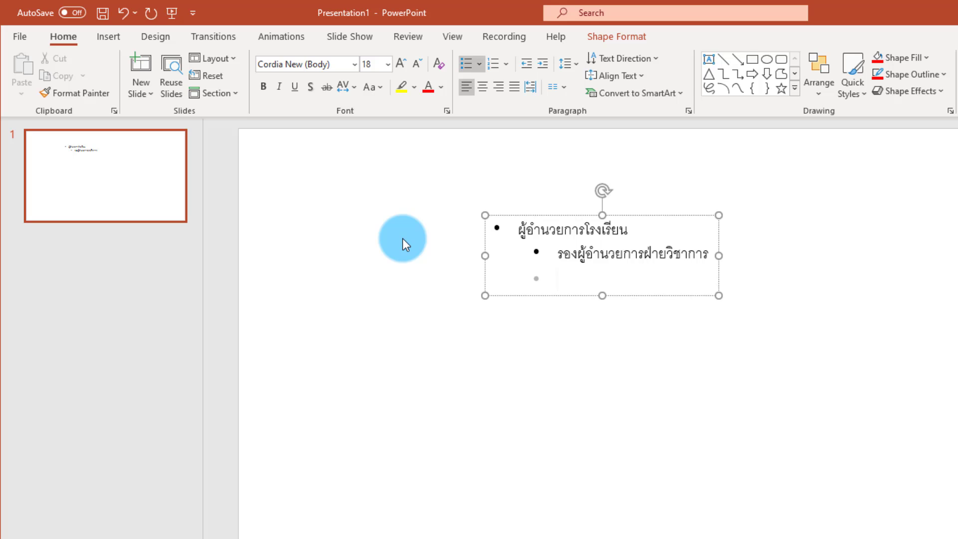
text(รองผู้อำนวยกฝ)
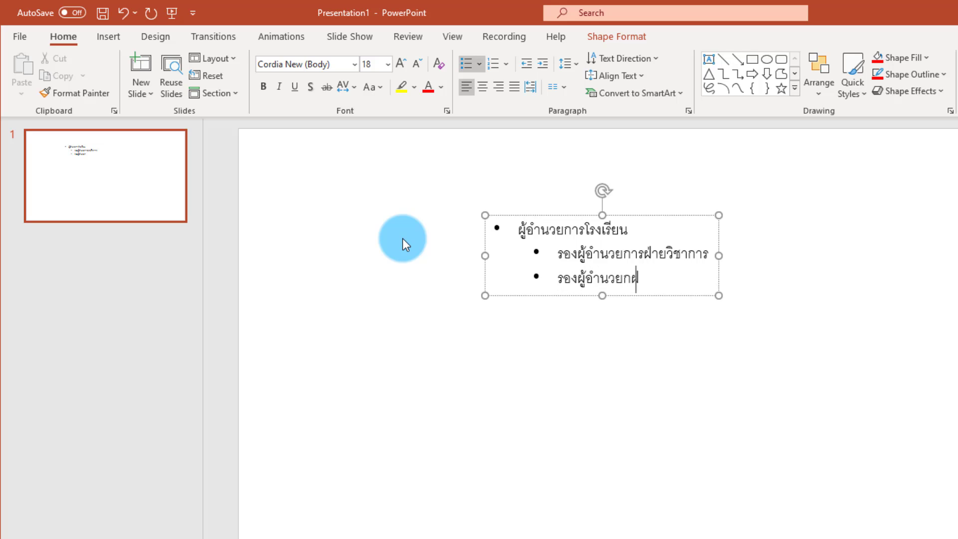
text(่ายบุคคล)
key(Return)
text(รองผู้อำนวยการ)
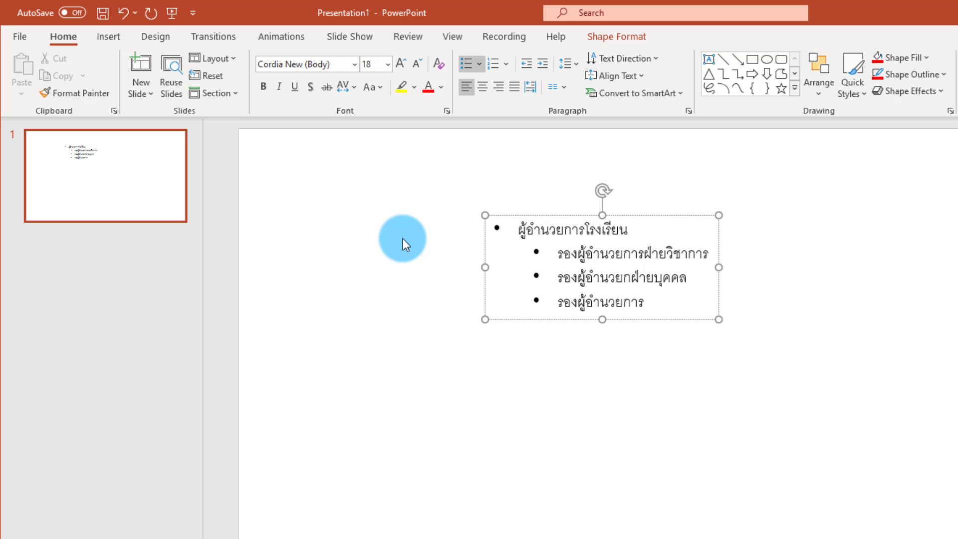
text(ฝ่ายการเงินและงบประมาณ)
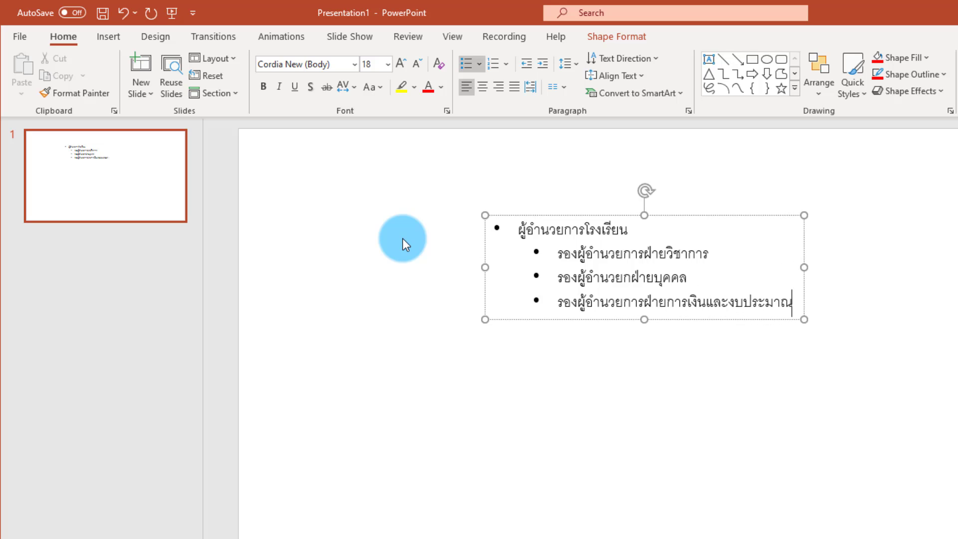
key(Return)
text(รองผู้อำนวยการฝ่ายบริหา)
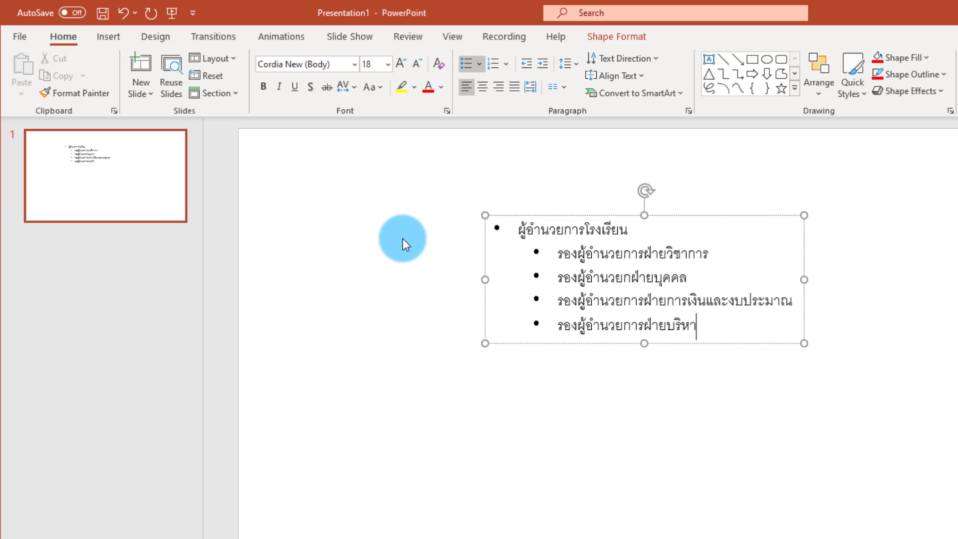
text(รงานทั่วไป)
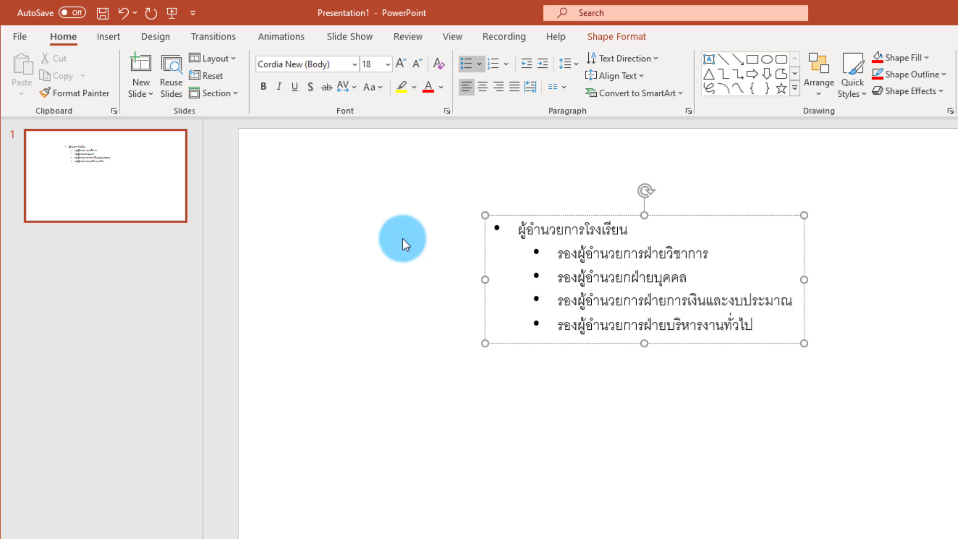
- Start a new bullet indented one level below the รองผู้อำนวยการฝ่ายวิชาการ line
click(729, 251)
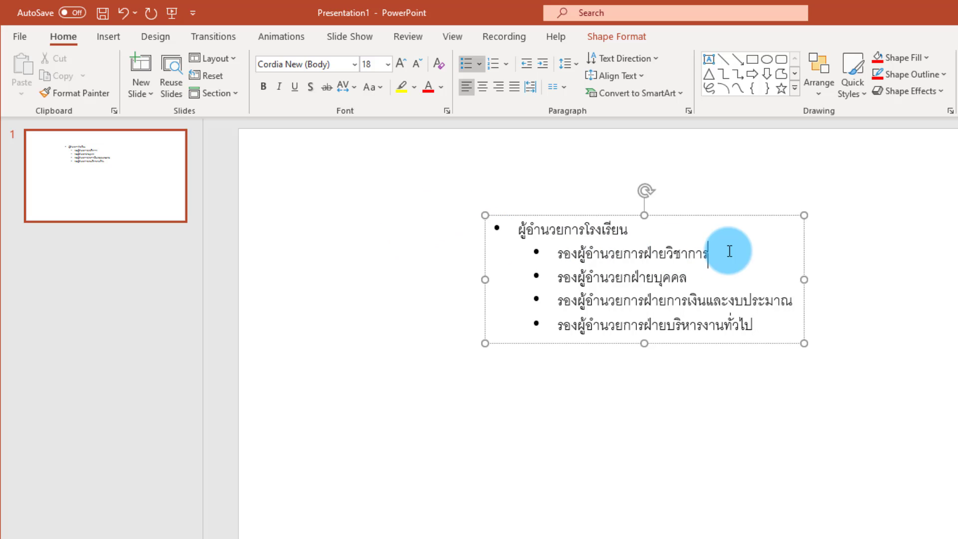
click(698, 273)
click(736, 298)
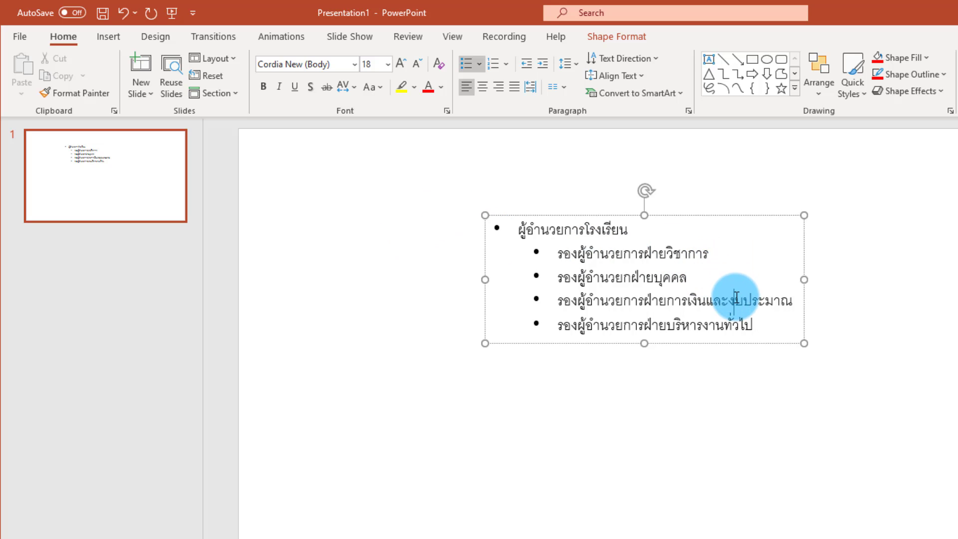
click(754, 325)
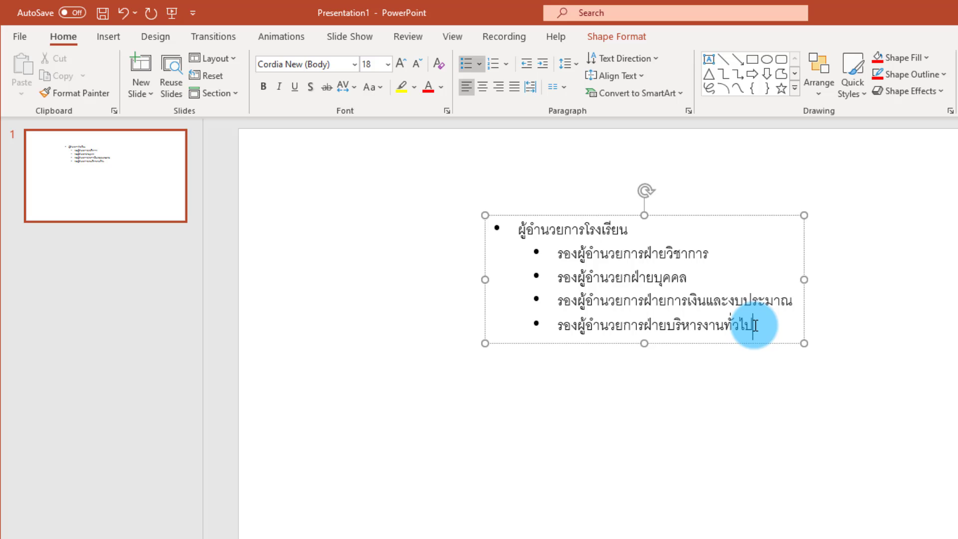
click(727, 258)
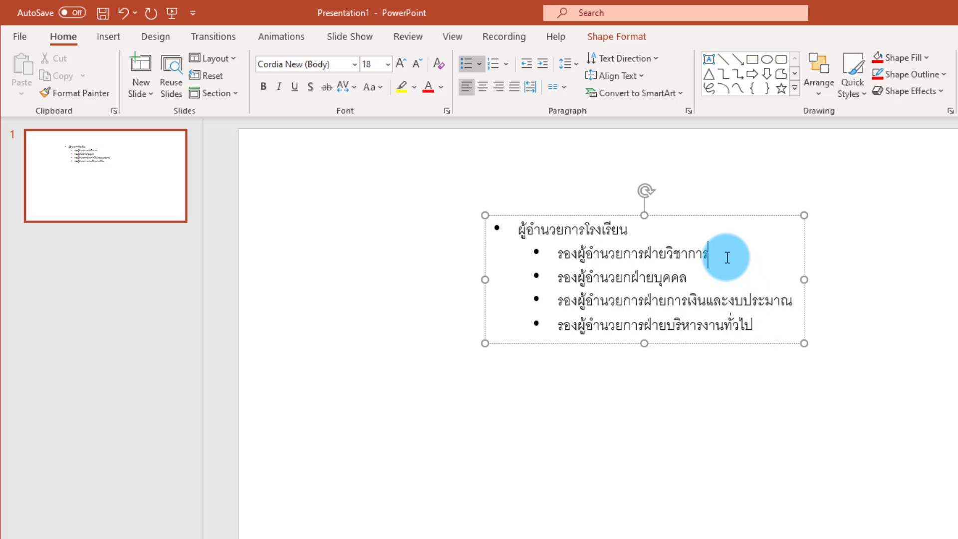
drag(727, 257, 561, 257)
click(563, 259)
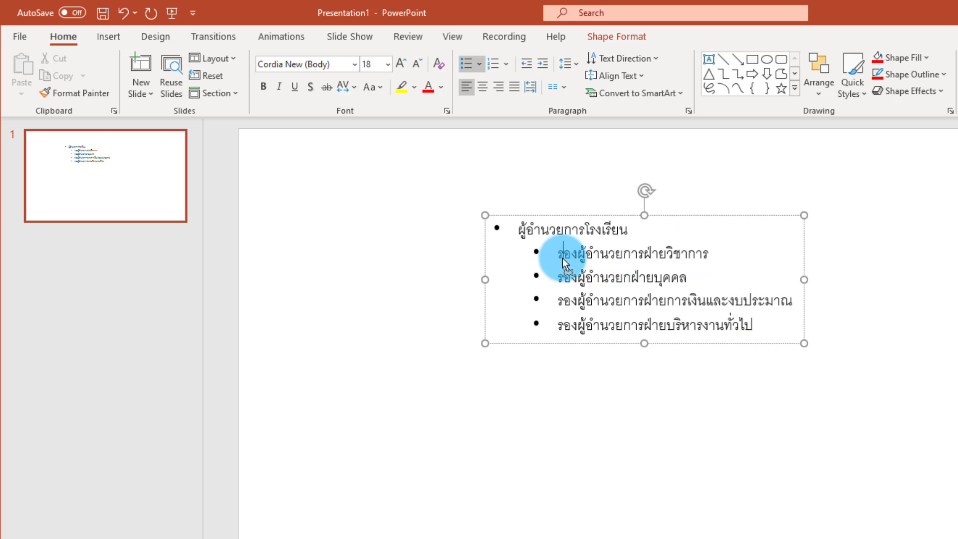
drag(559, 258, 711, 259)
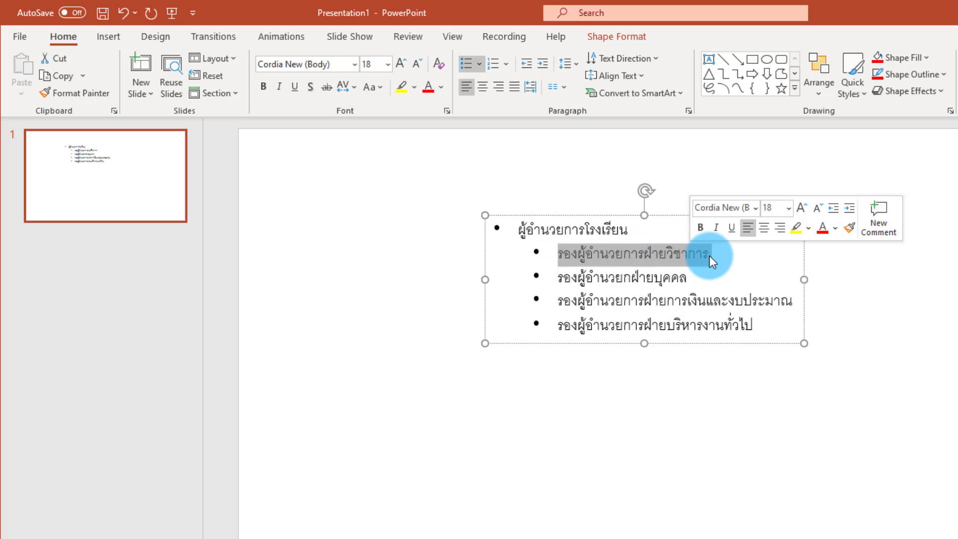
click(717, 257)
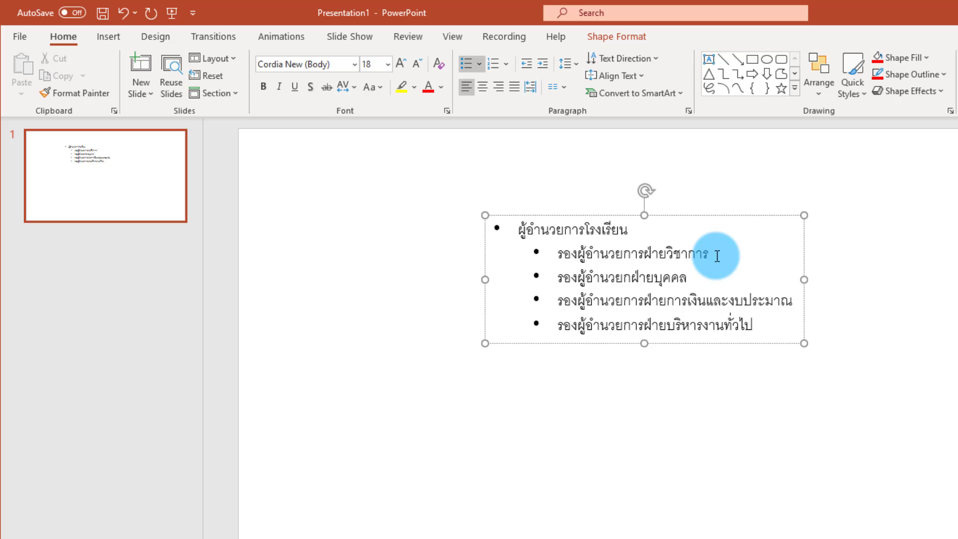
key(Return)
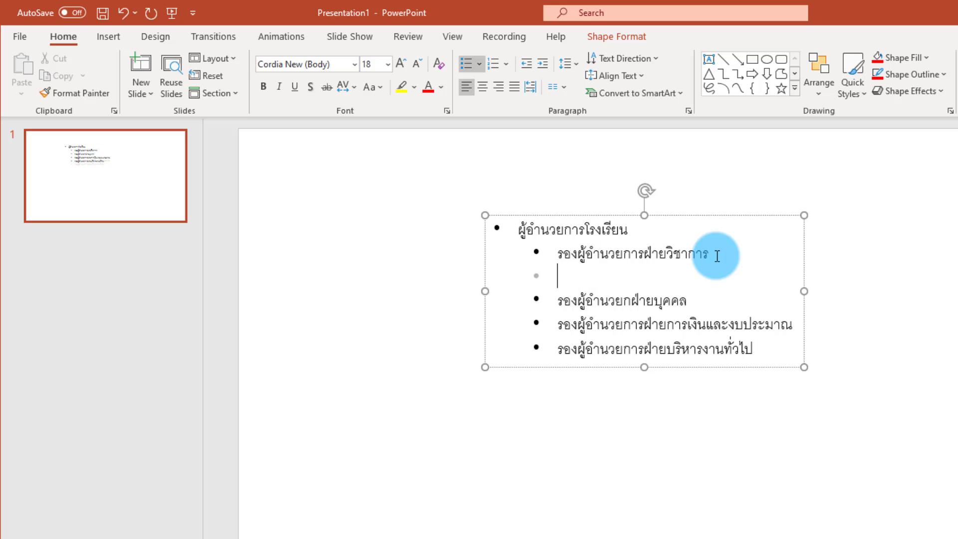
key(Tab)
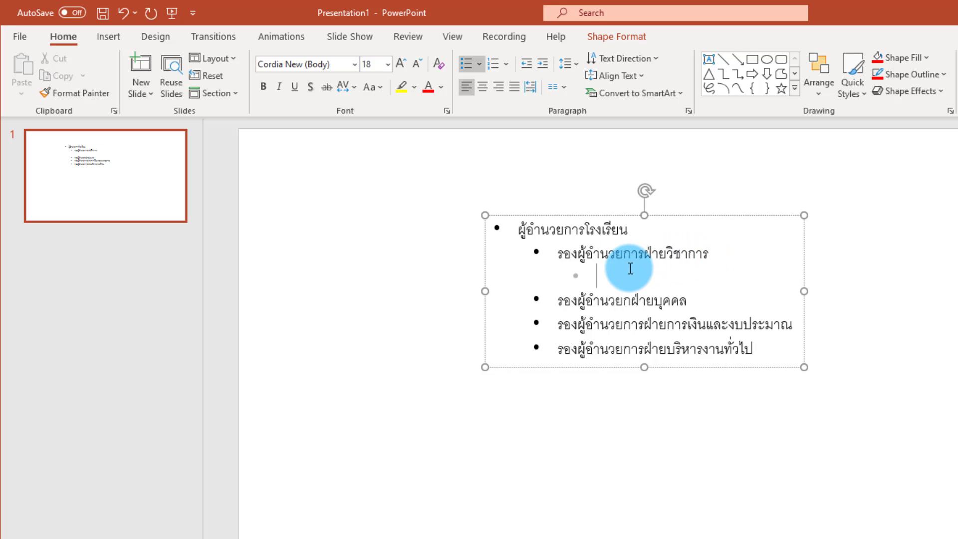
- List teachers ครู1 and ครู2 under the academic deputy
text(ครู)
text(1)
key(Return)
text(คร)
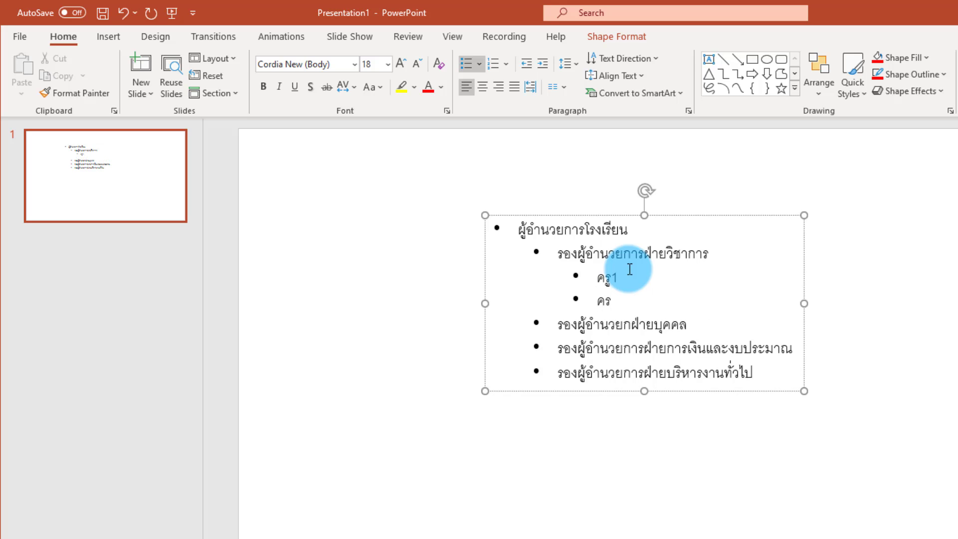
text(ู2)
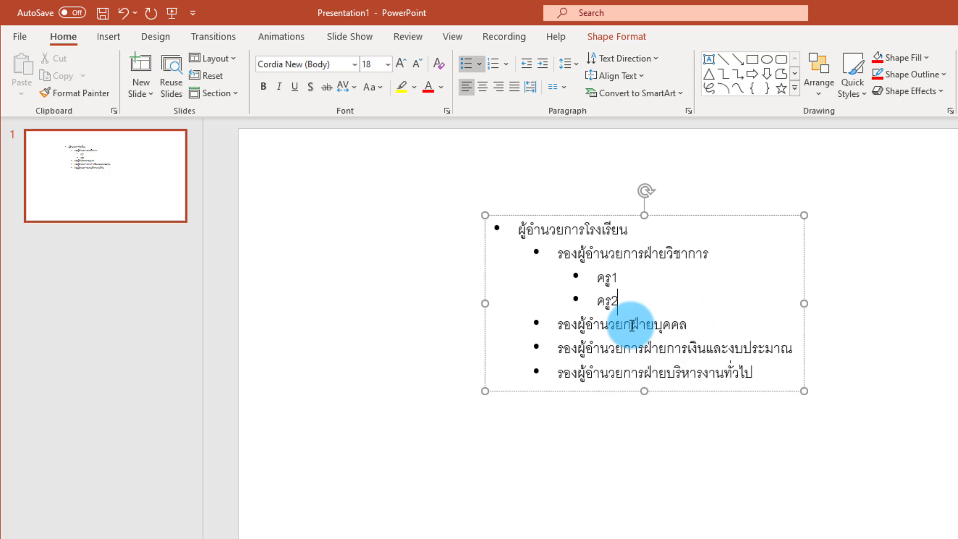
- Fix the personnel deputy line's spelling and list ครู3, ครู4 and ครู5 under it
key(BackSpace)
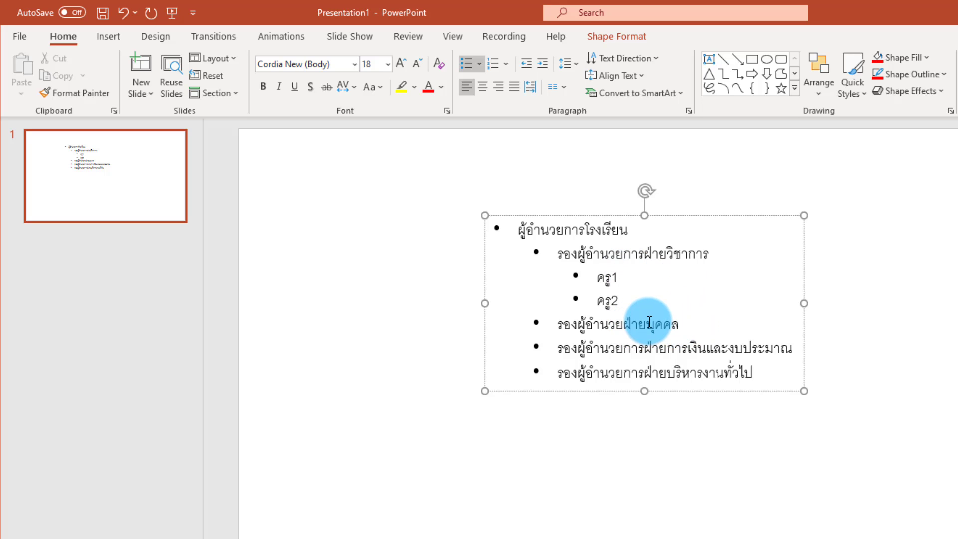
text(การ)
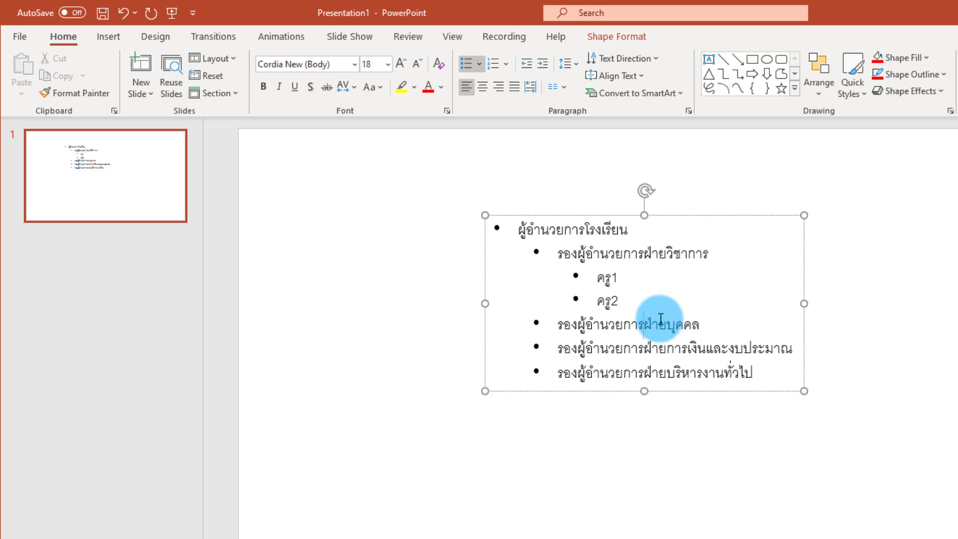
click(700, 324)
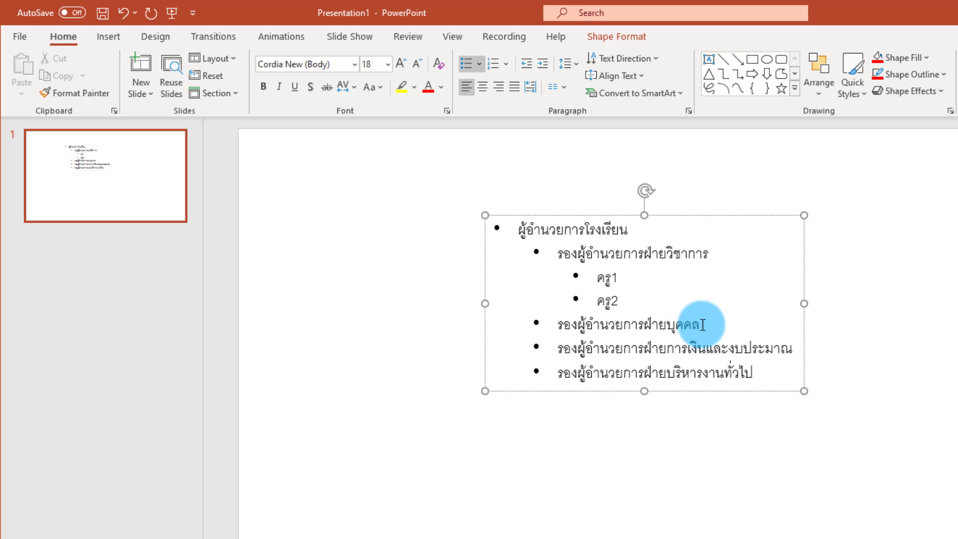
key(Return)
key(Tab)
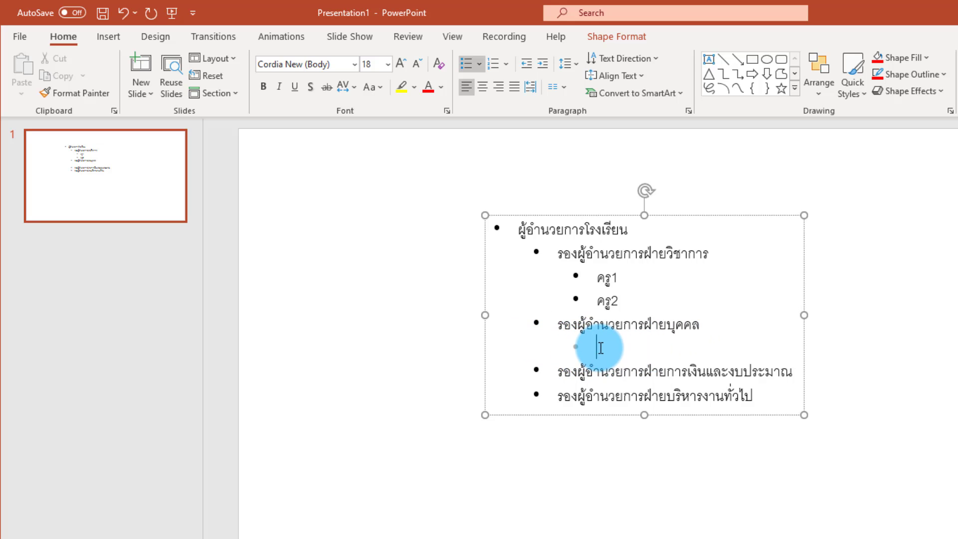
text(ครู3)
key(Return)
text(ครู4)
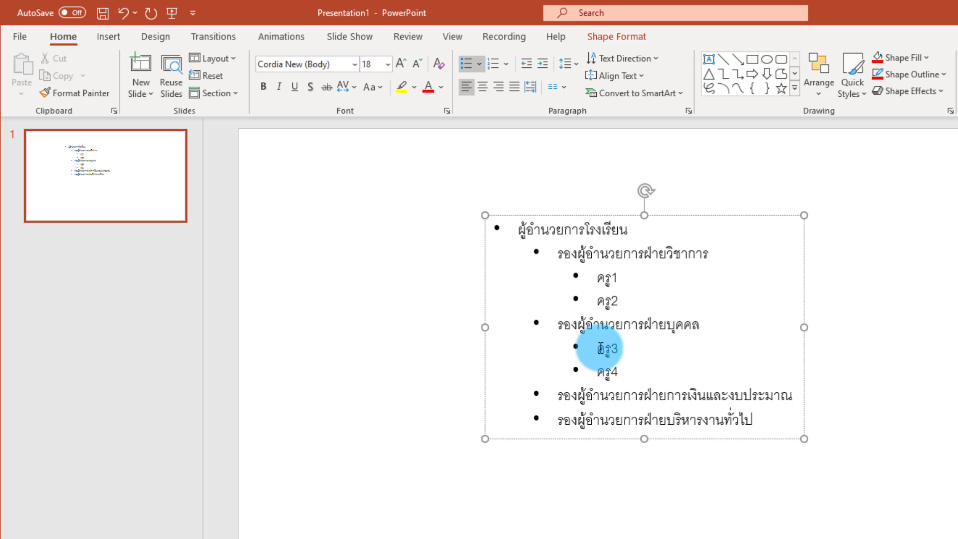
key(Return)
text(ครู5)
drag(600, 347, 594, 364)
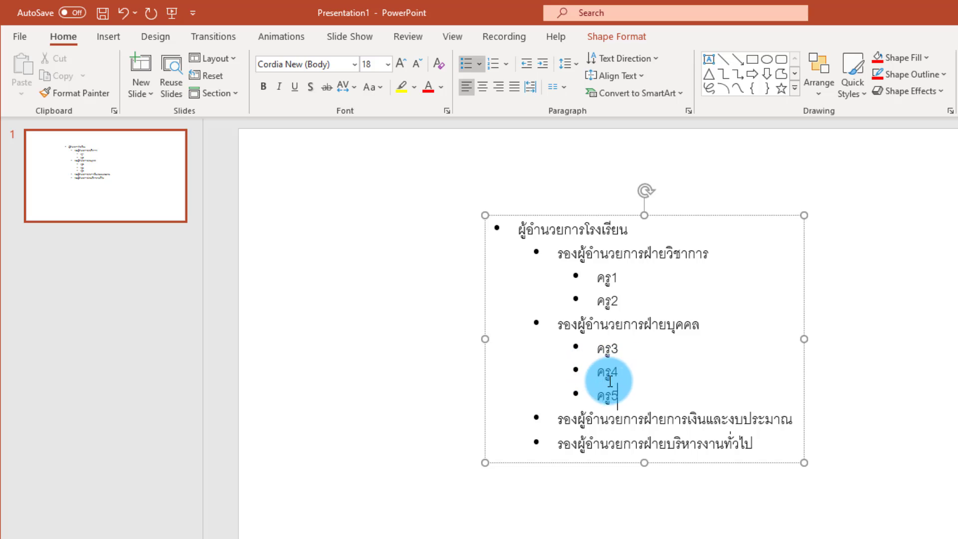
- List teachers ครู6 and ครู7 under the finance-and-budget deputy
click(790, 418)
key(Return)
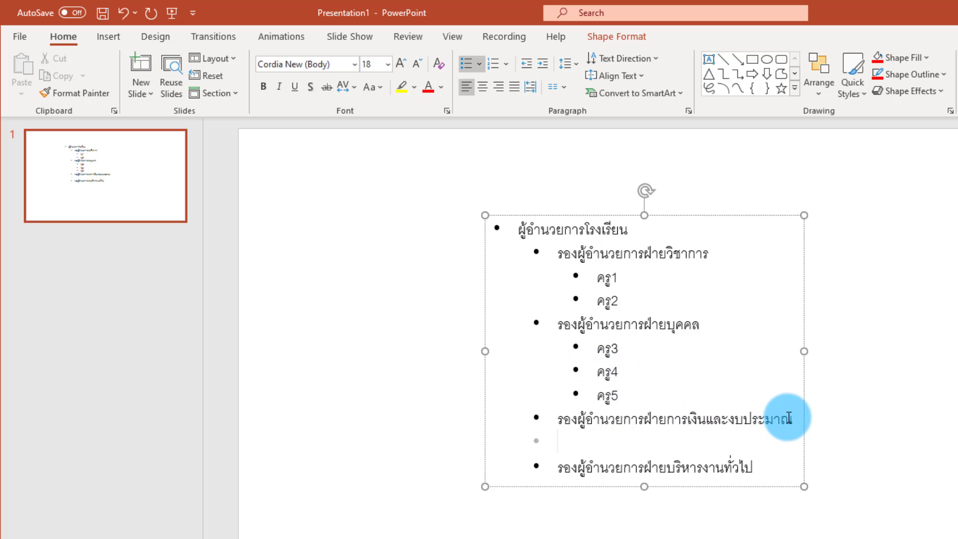
key(Tab)
text(ครู)
text(6)
key(Return)
text(ครู7)
- List teachers ครู8 and ครู9 under the general administration deputy
click(761, 490)
key(Return)
key(Tab)
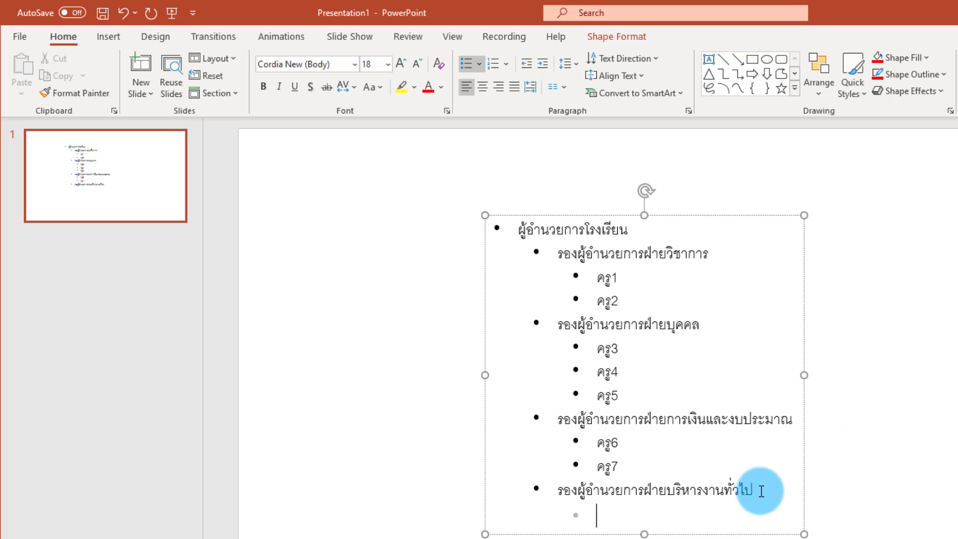
text(ครู8)
key(Return)
text(ครู9)
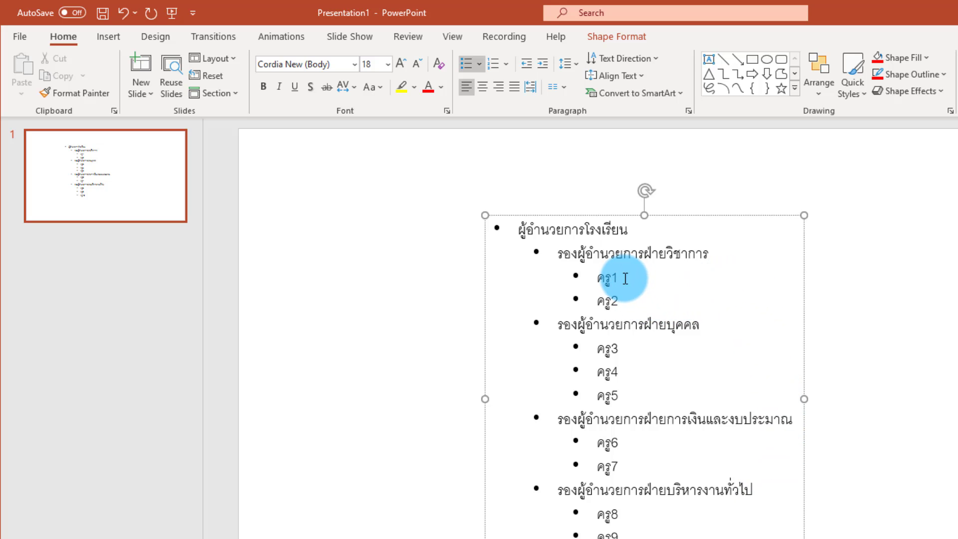
- Add fourth-level entries ครู11 and ครู12 beneath ครู1
drag(620, 294, 609, 276)
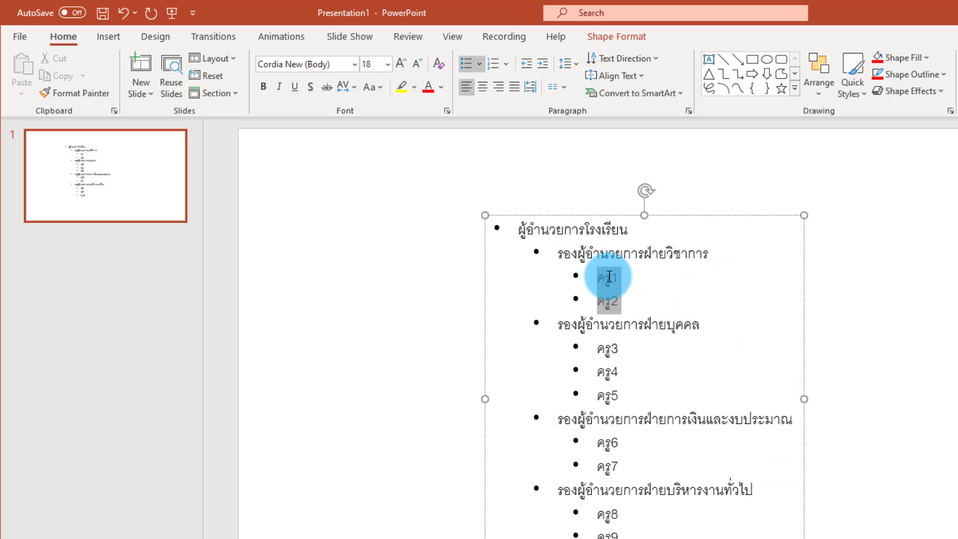
click(624, 279)
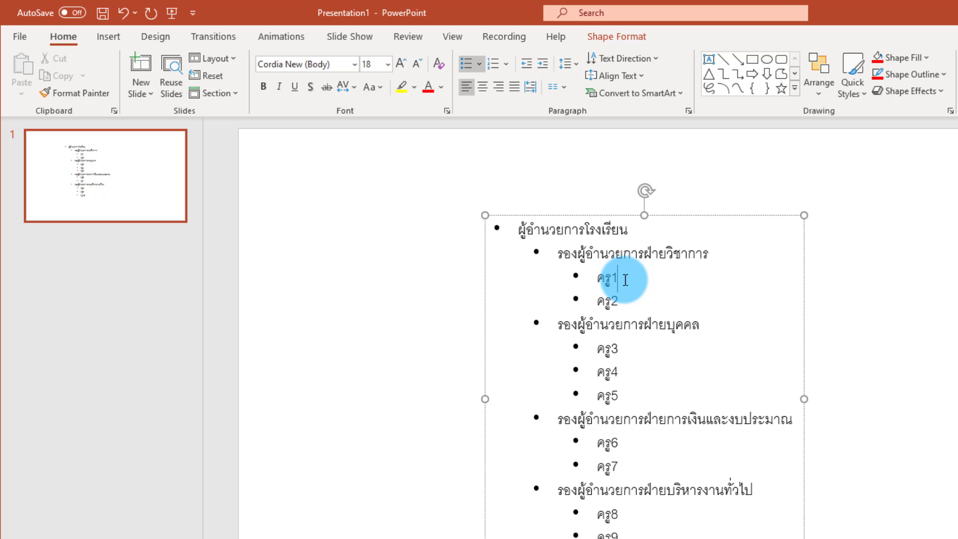
key(Return)
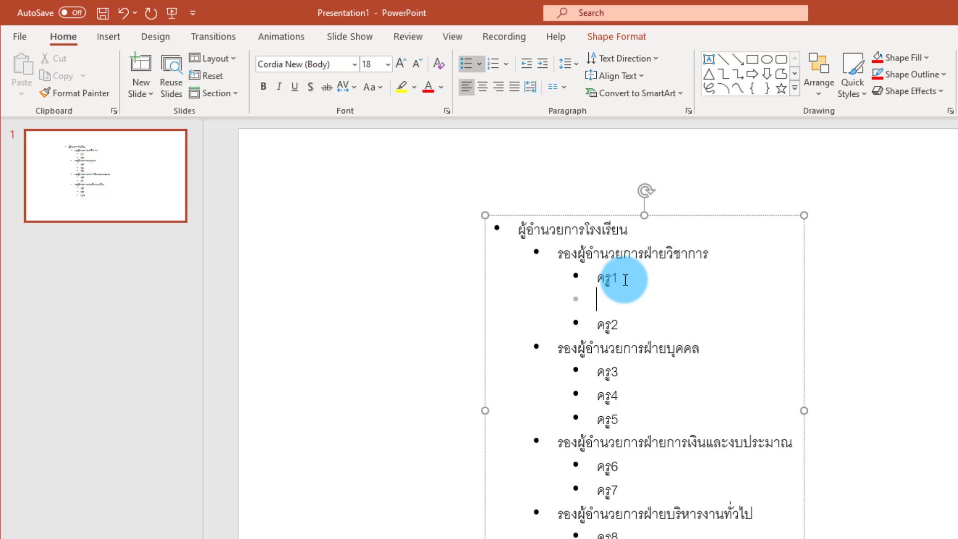
key(Tab)
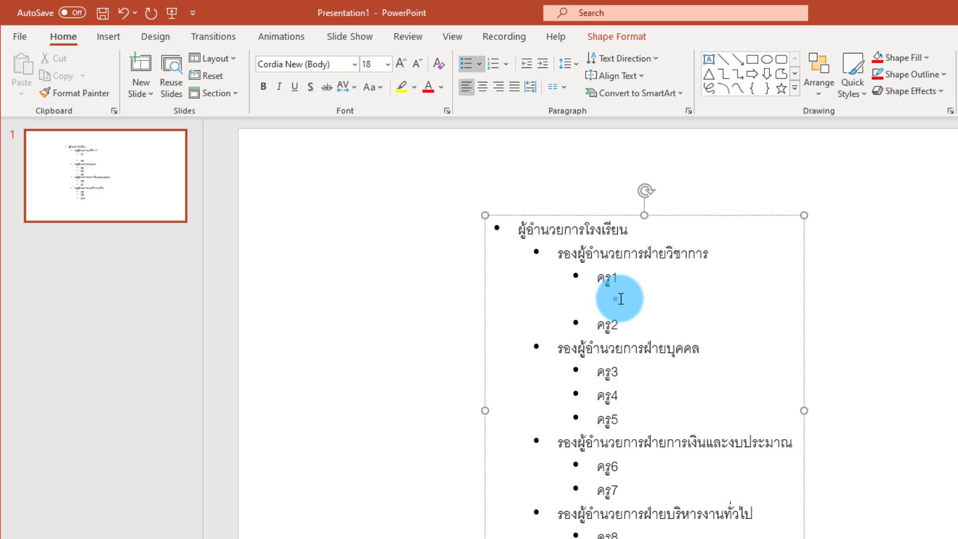
text(ครู)
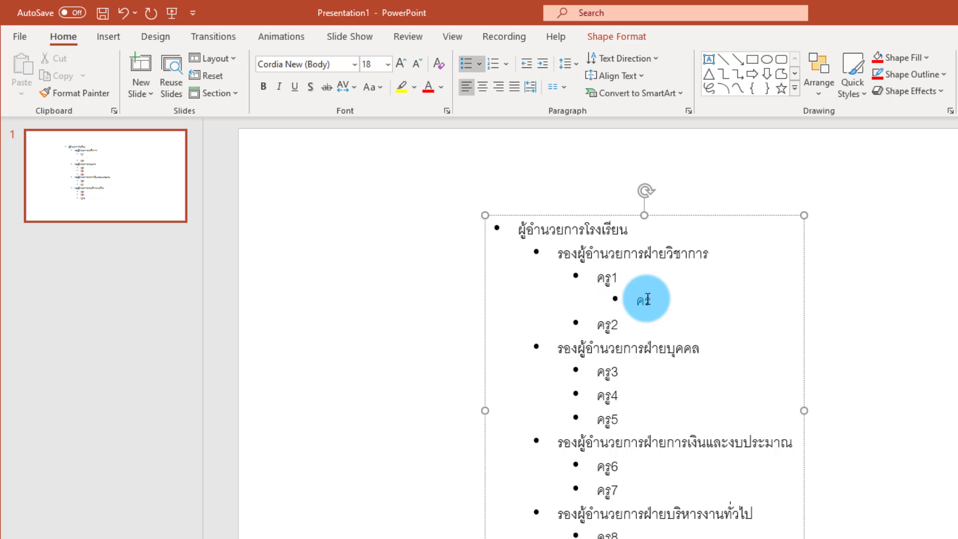
text(11)
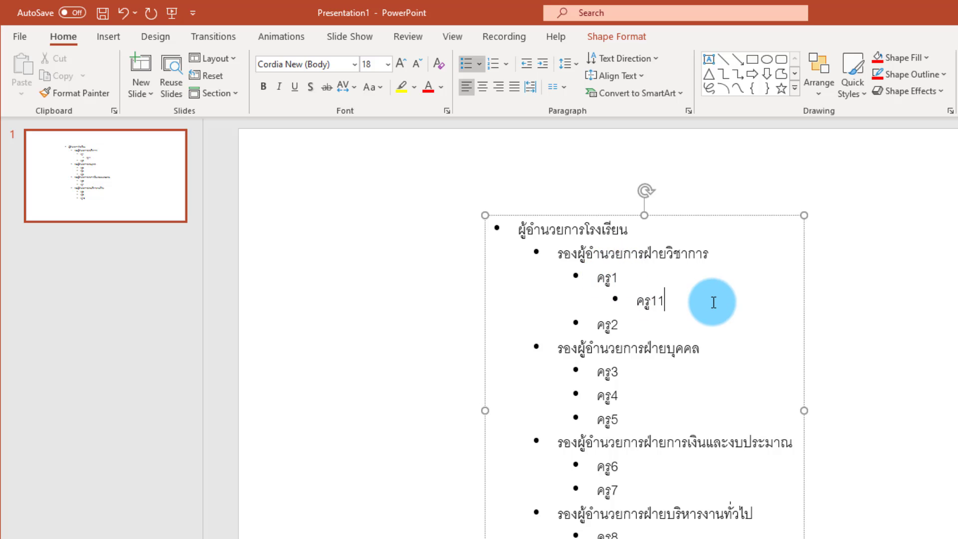
key(Return)
text(ครู)
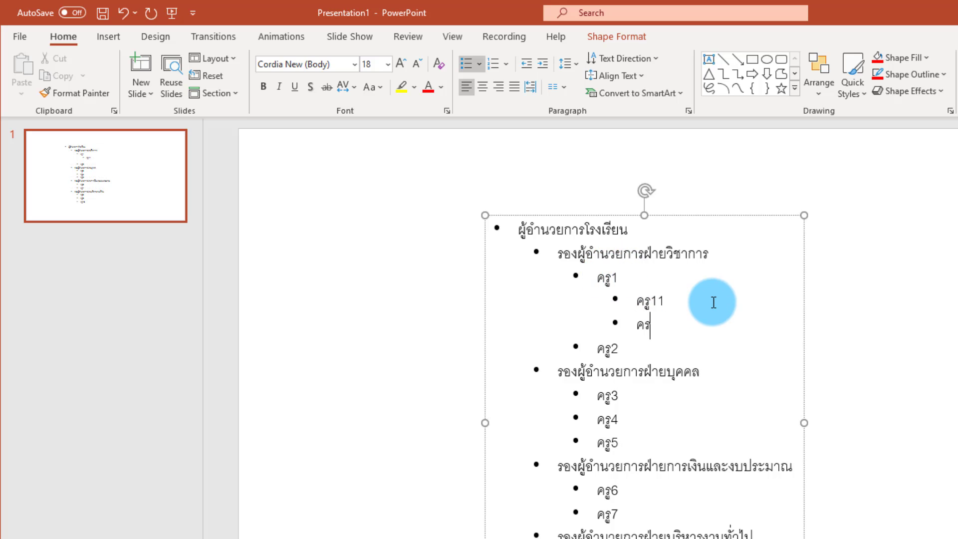
text(12)
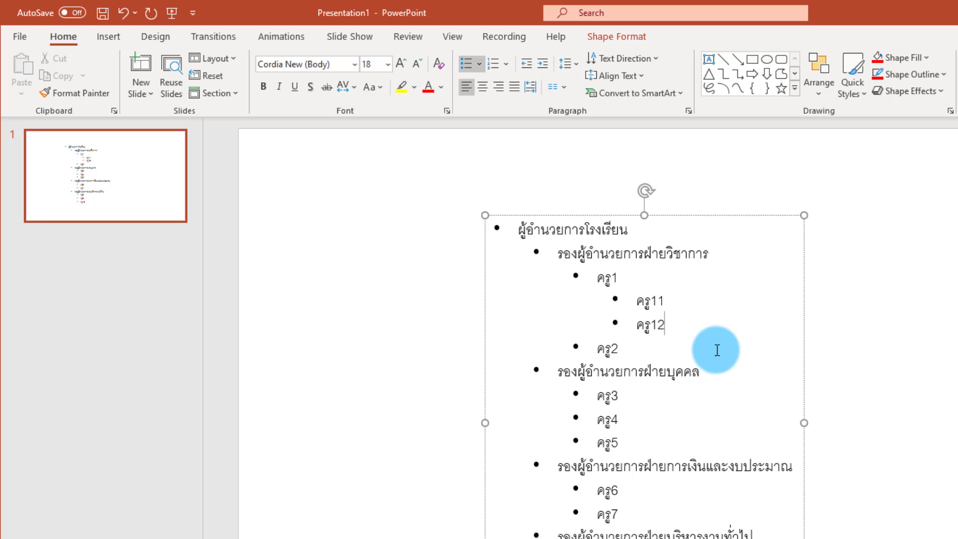
- Add ครู41 and ครู42 beneath ครู4, then move the list box up
click(633, 350)
click(633, 413)
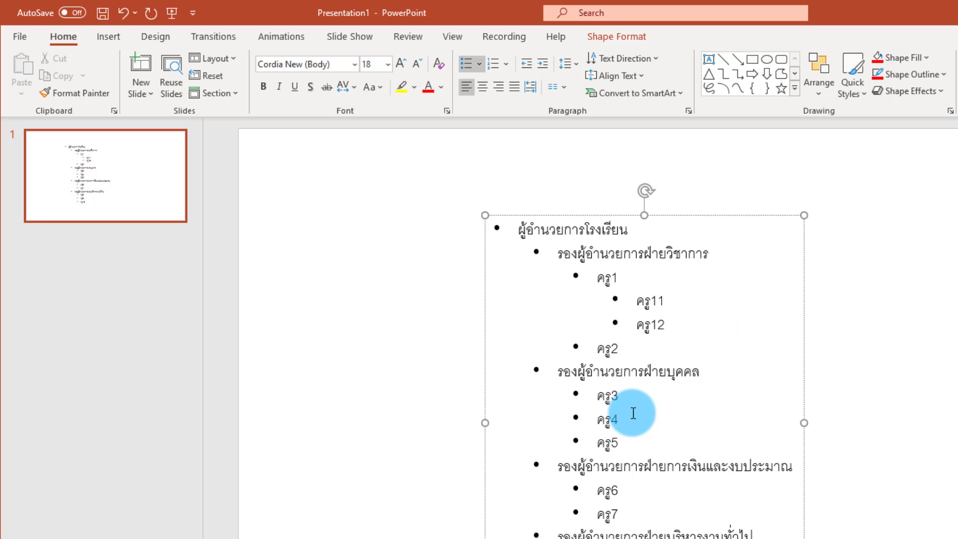
key(Return)
key(Tab)
text(ครู41)
key(Return)
text(ครู)
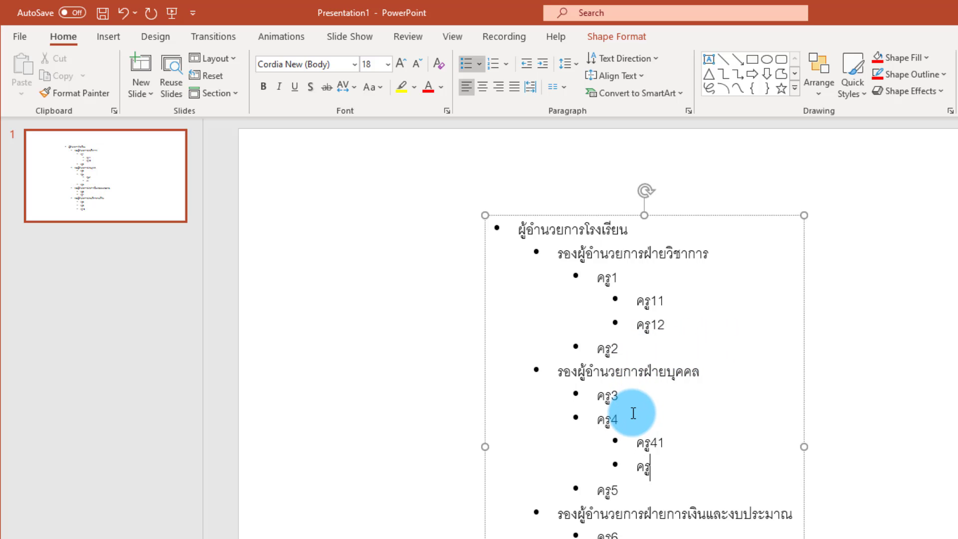
text(42)
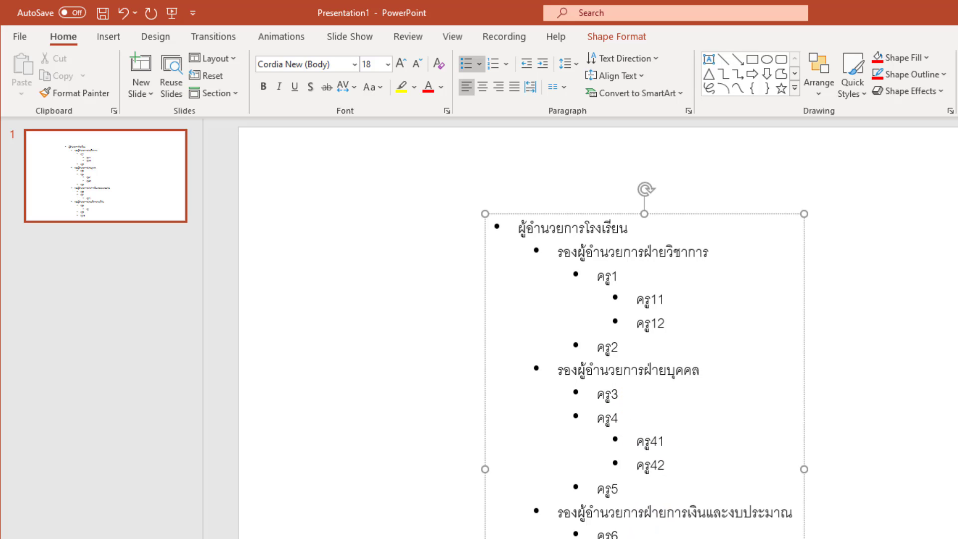
drag(690, 215, 700, 168)
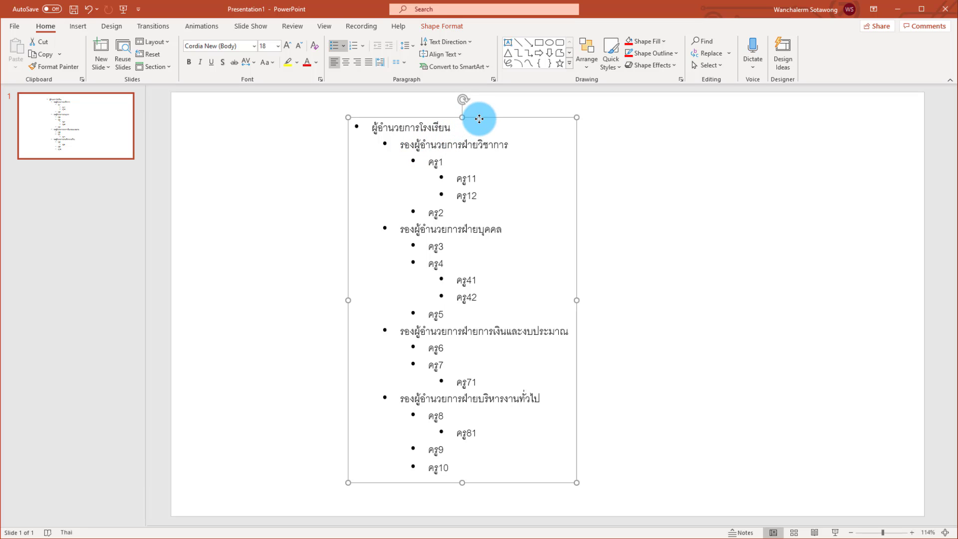
- Move the bulleted list text box slightly to the left
click(631, 171)
click(479, 118)
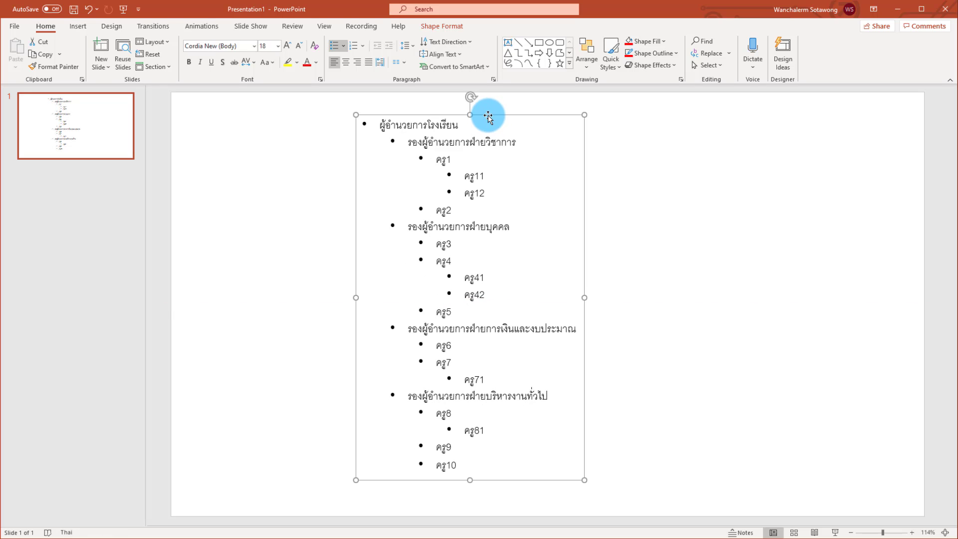
mouse_move(489, 117)
mouse_down()
mouse_move(446, 116)
mouse_move(460, 115)
mouse_up()
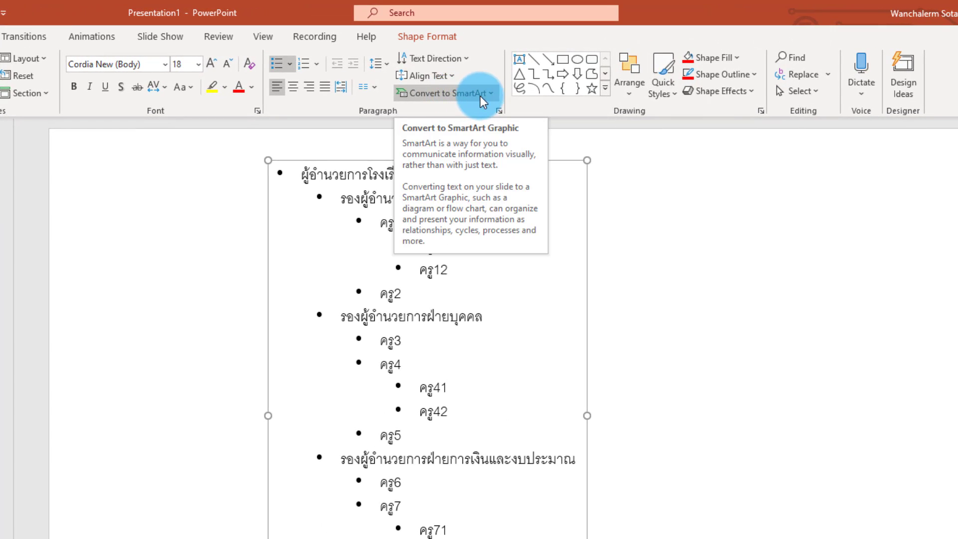
- Convert the list to an Organization Chart SmartArt and widen it across the slide
click(493, 94)
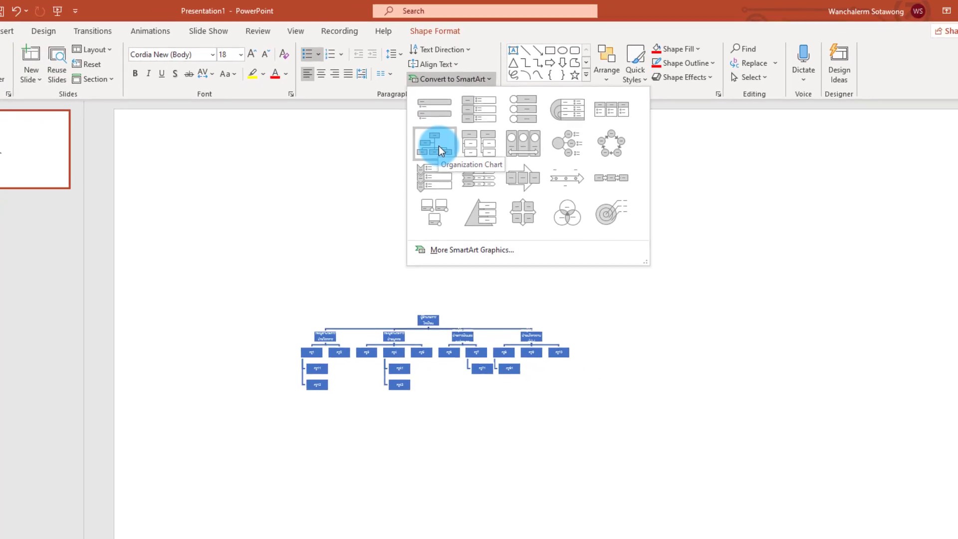
click(439, 146)
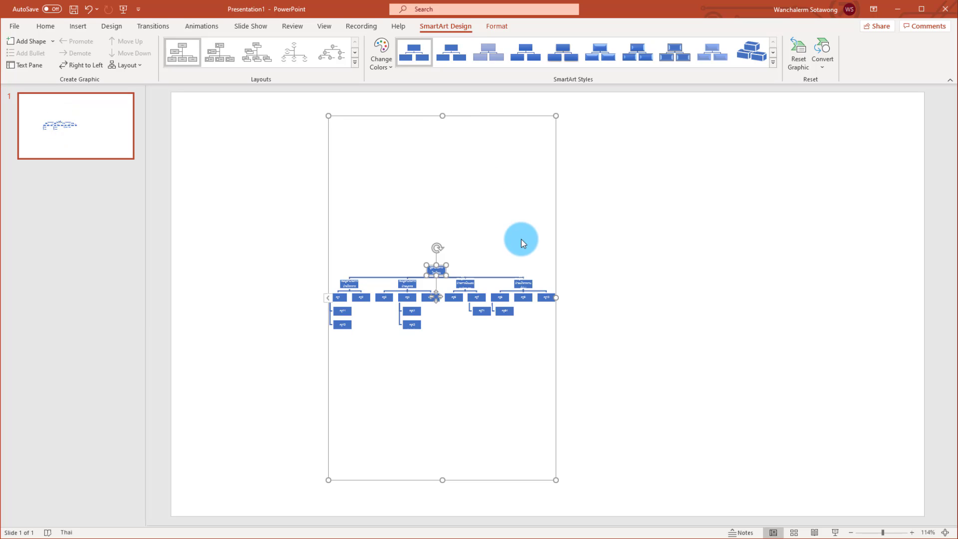
drag(555, 297, 824, 297)
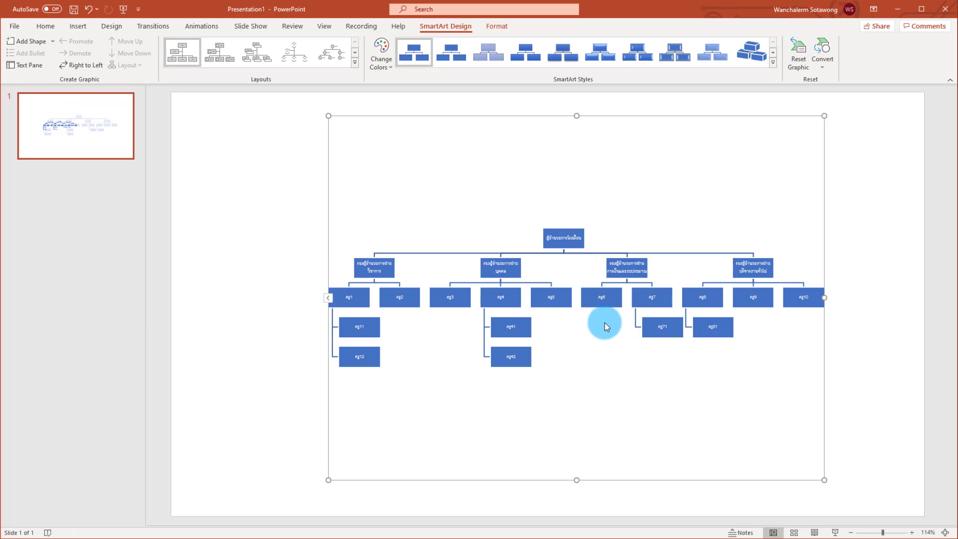
drag(328, 297, 229, 297)
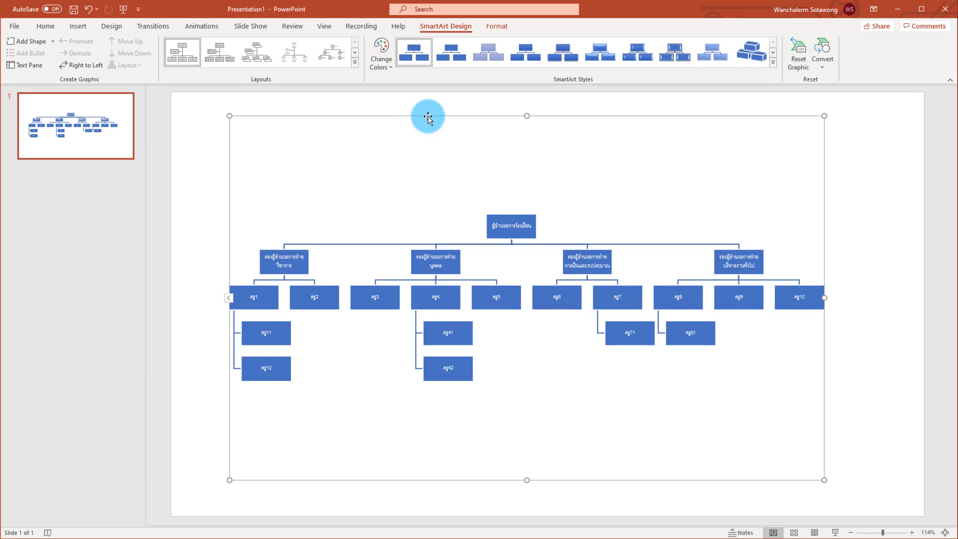
drag(430, 123, 431, 117)
click(193, 200)
click(369, 199)
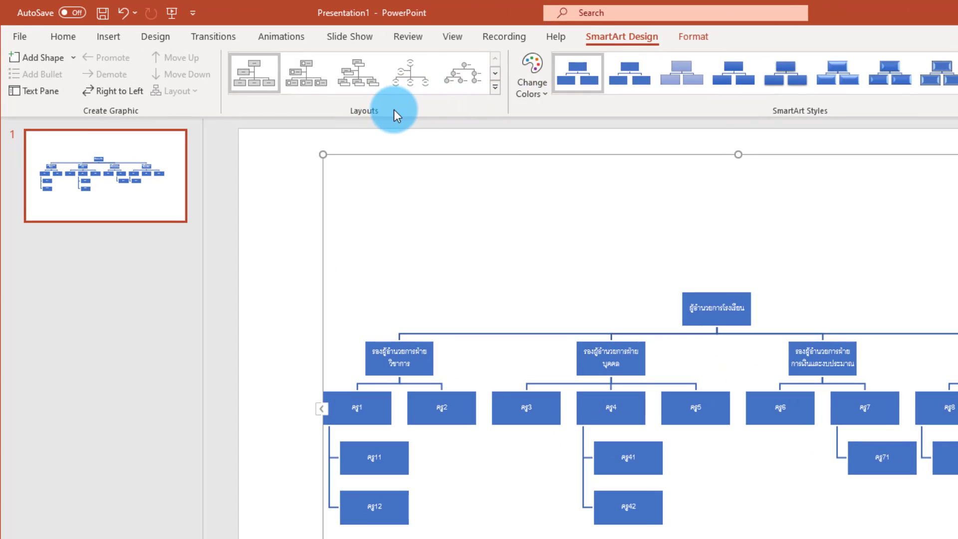
- Apply the Circle Picture Hierarchy layout to the org chart
click(497, 93)
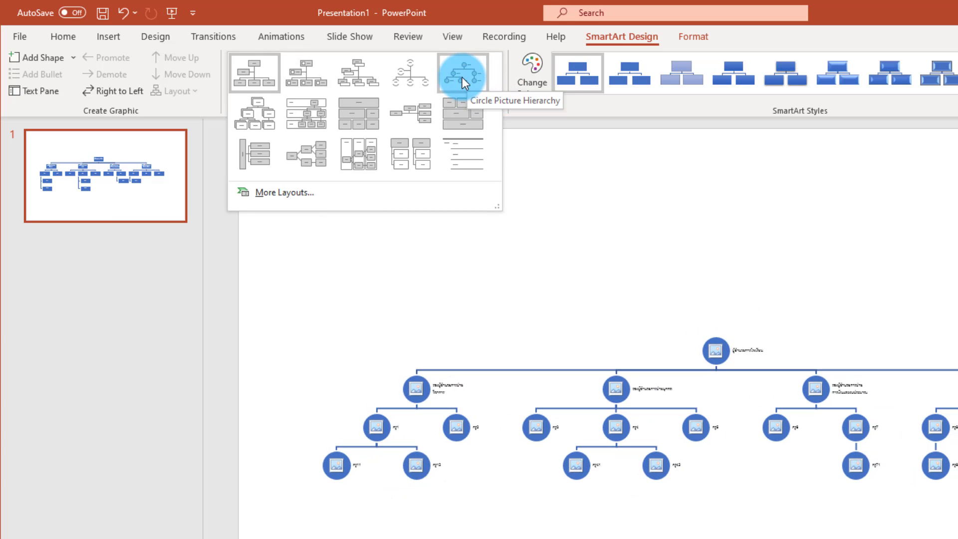
click(463, 77)
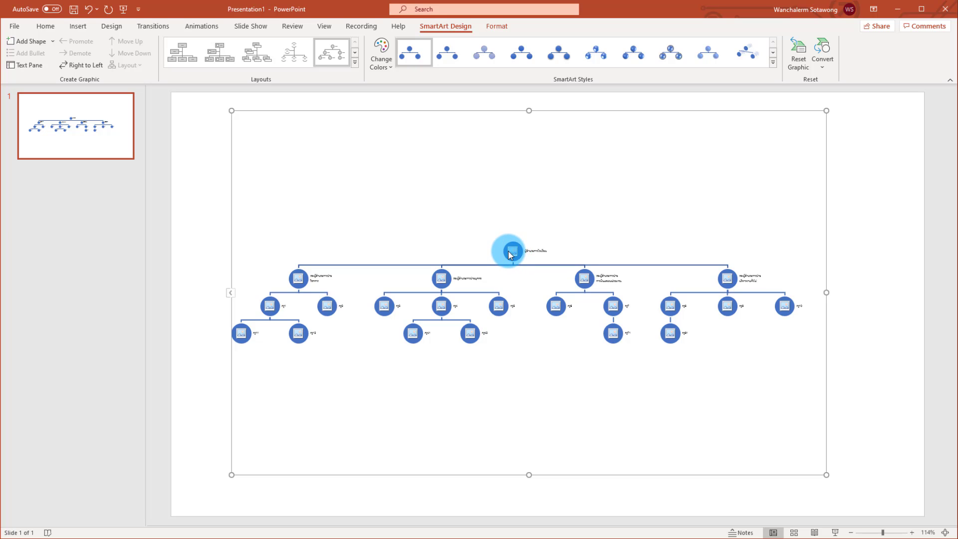
- Fill the top circle with a cartoon avatar from Desktop > png and nudge the chart
click(510, 252)
click(406, 244)
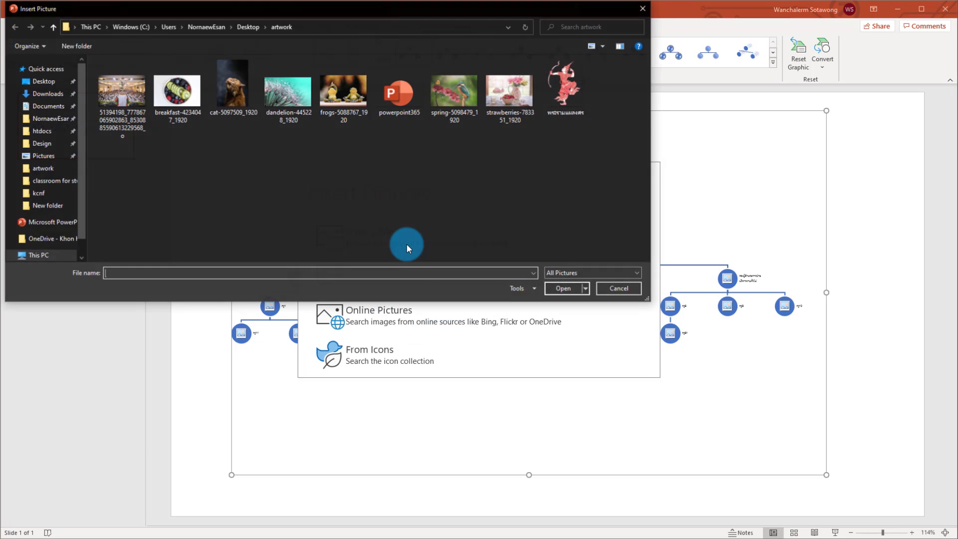
click(43, 81)
double_click(499, 70)
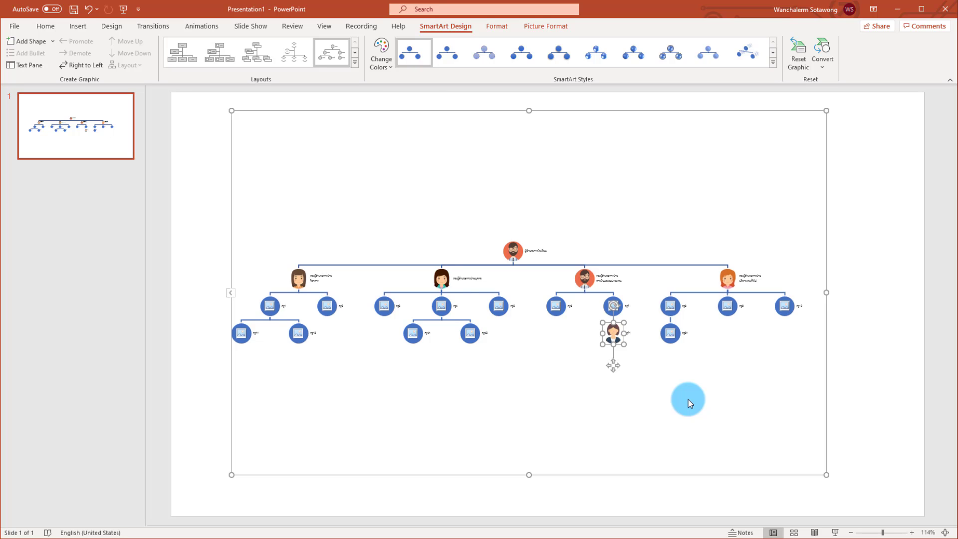
click(688, 398)
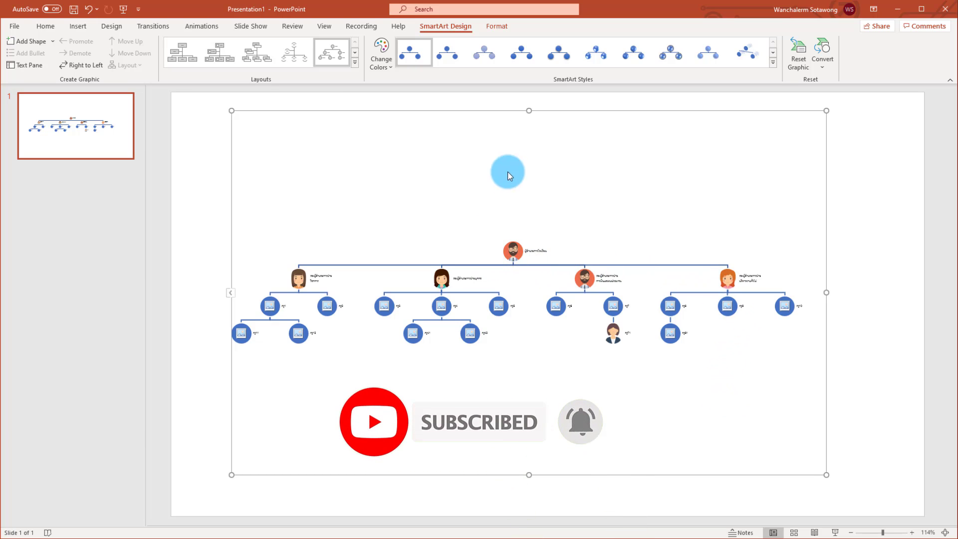
drag(515, 109, 536, 104)
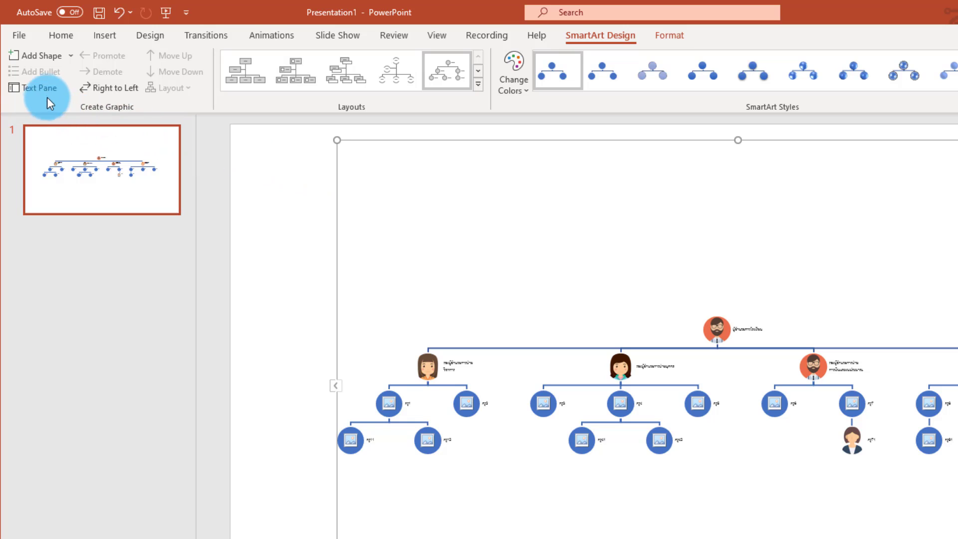
- Open and widen the Text Pane, then rename ครู1 to ครู1111
click(38, 89)
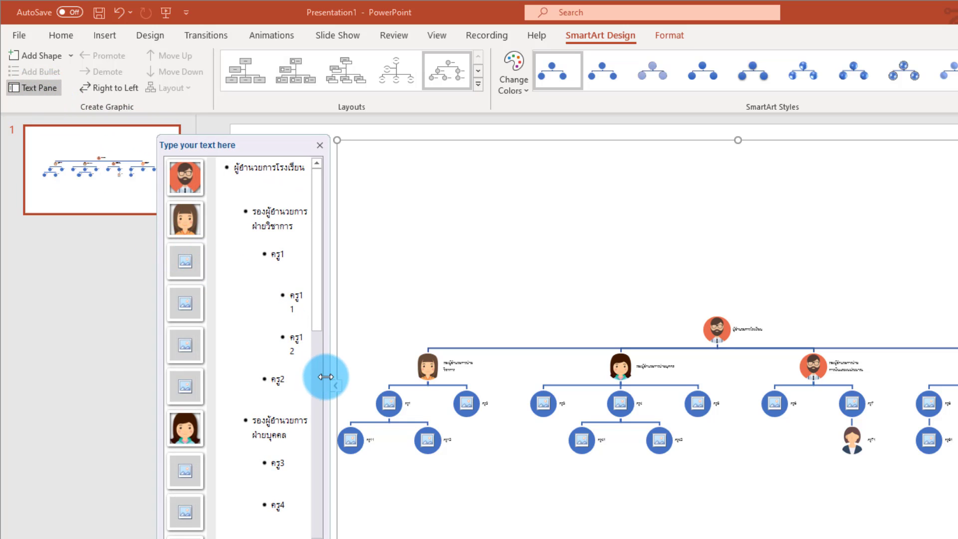
drag(272, 147, 259, 149)
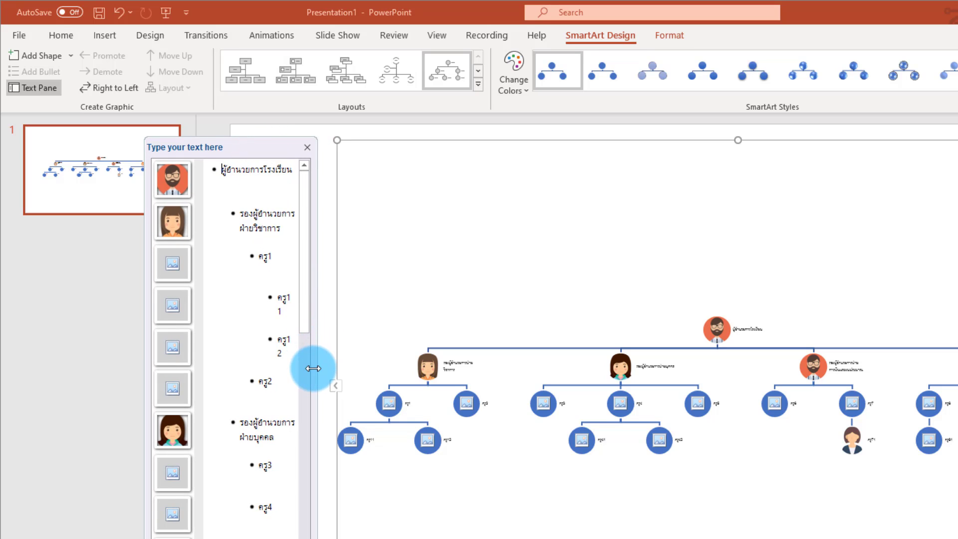
drag(311, 367, 381, 352)
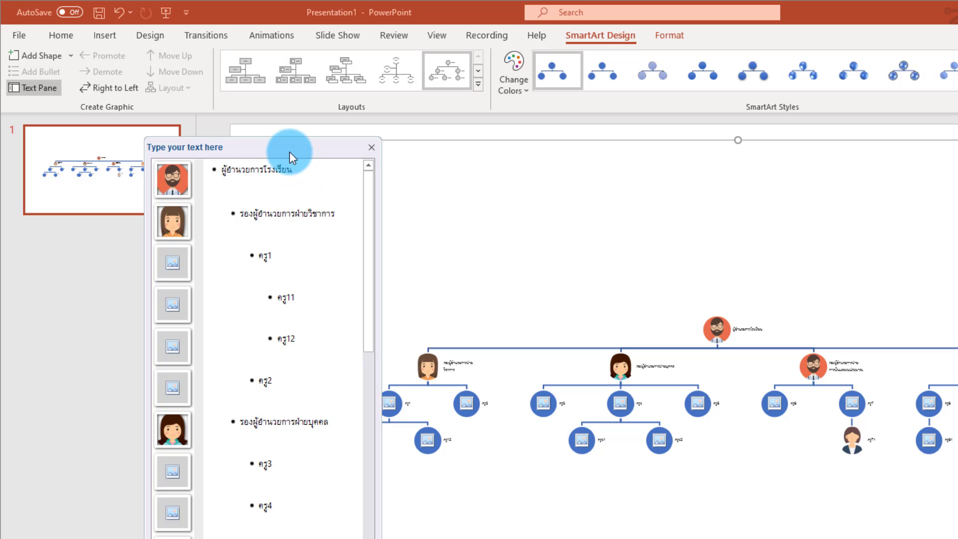
drag(289, 152, 256, 163)
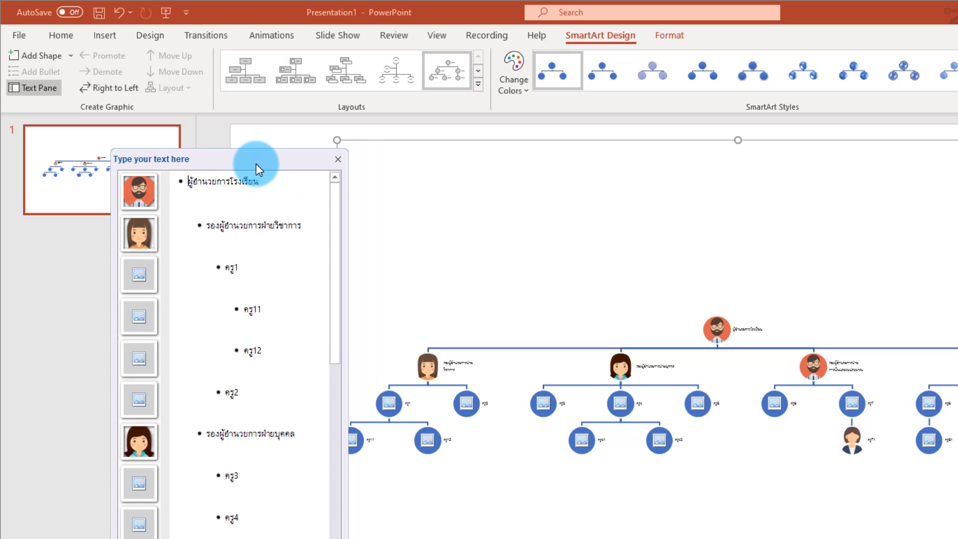
click(253, 269)
text(111)
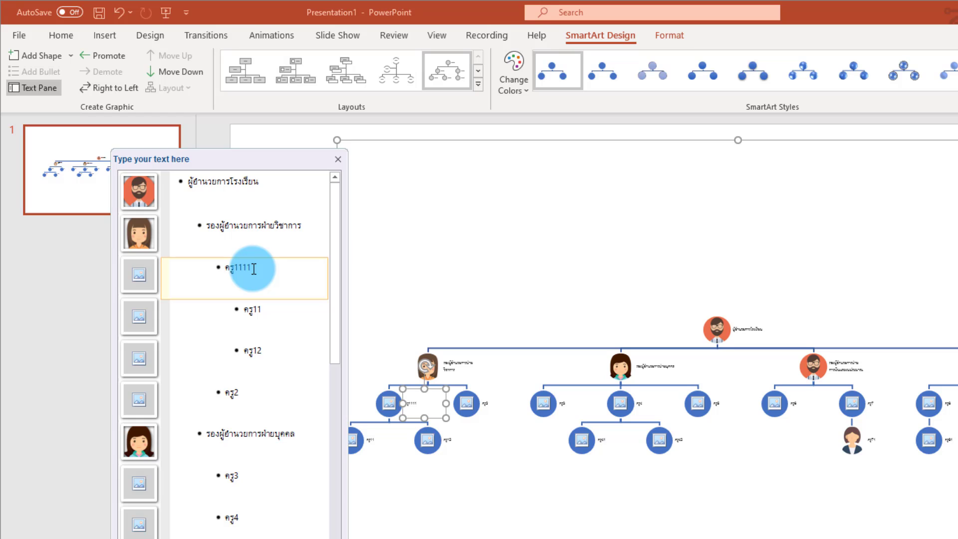
click(257, 309)
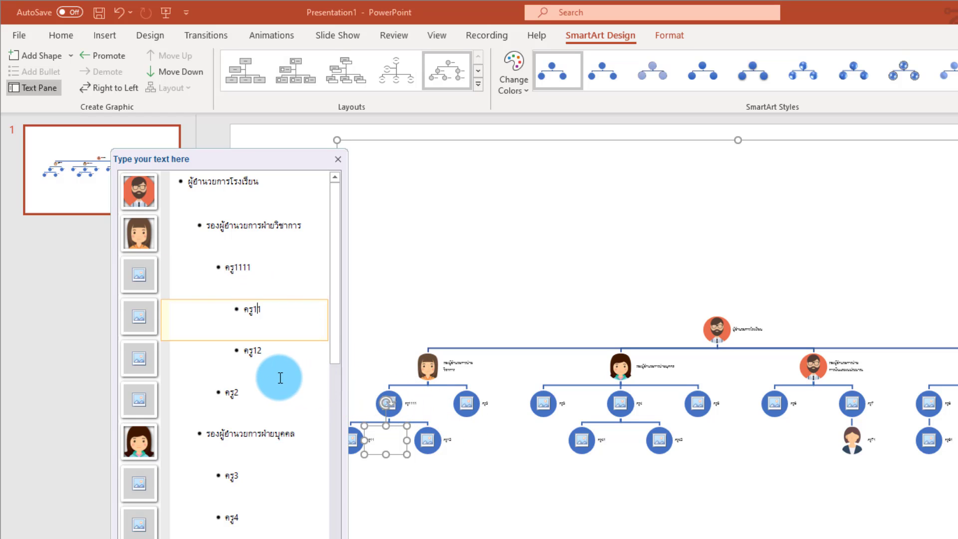
- Add a ครู21 child entry beneath ครู2
click(267, 392)
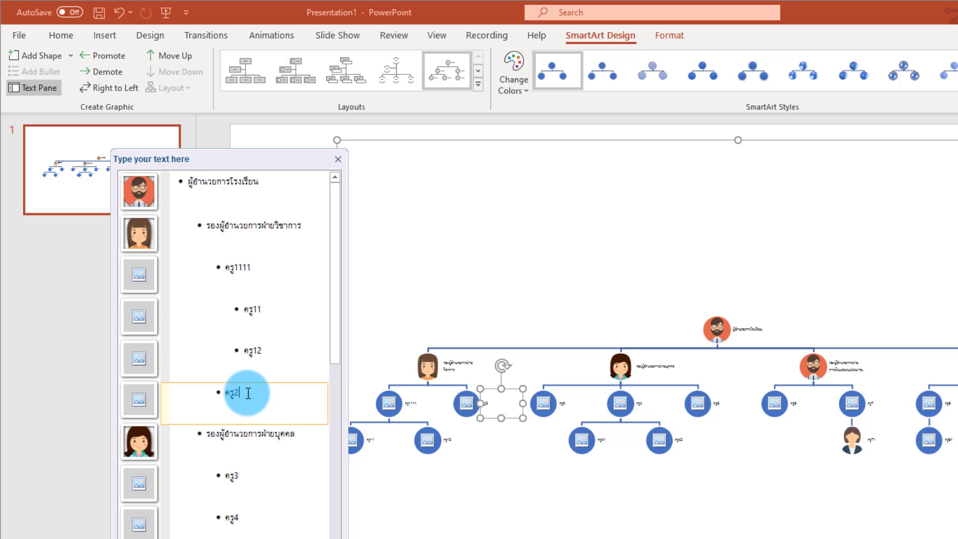
key(Return)
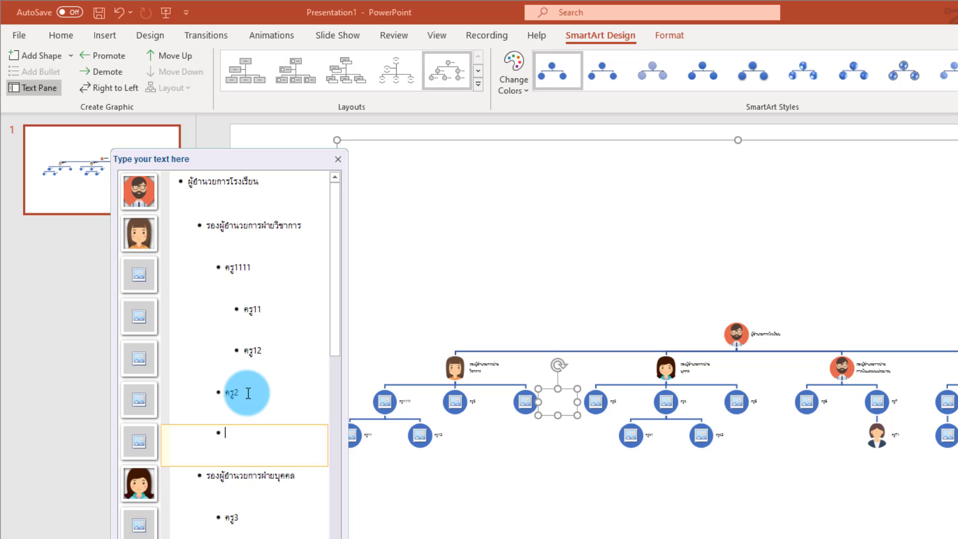
key(Tab)
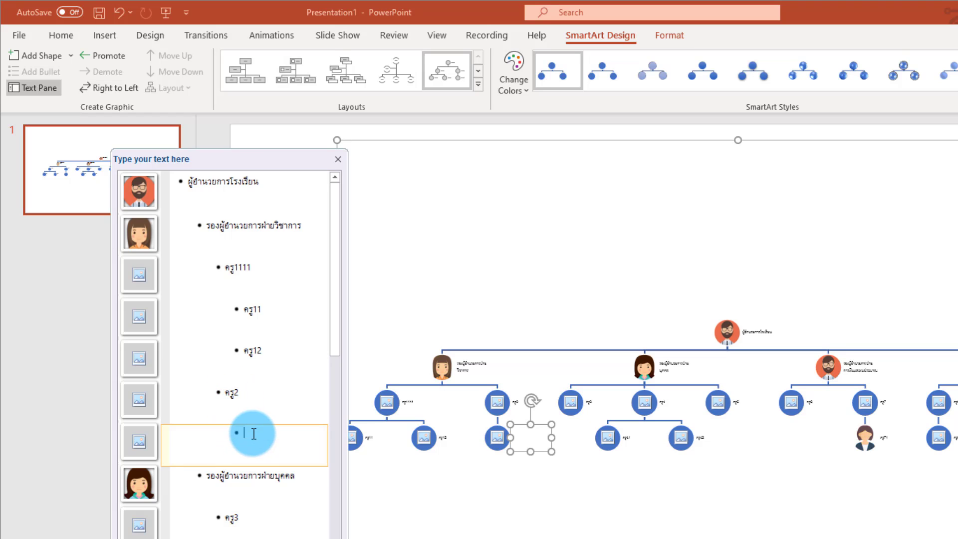
text(ครู21)
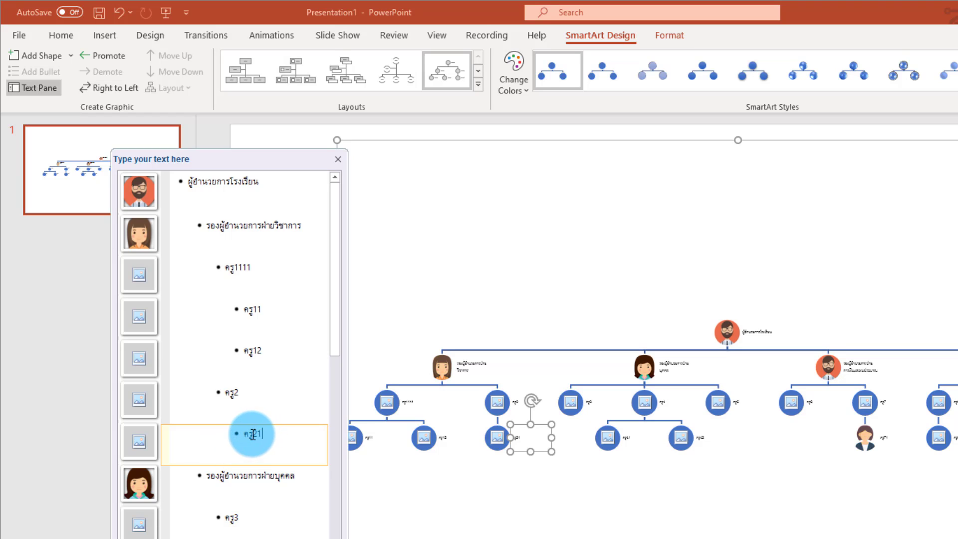
click(230, 393)
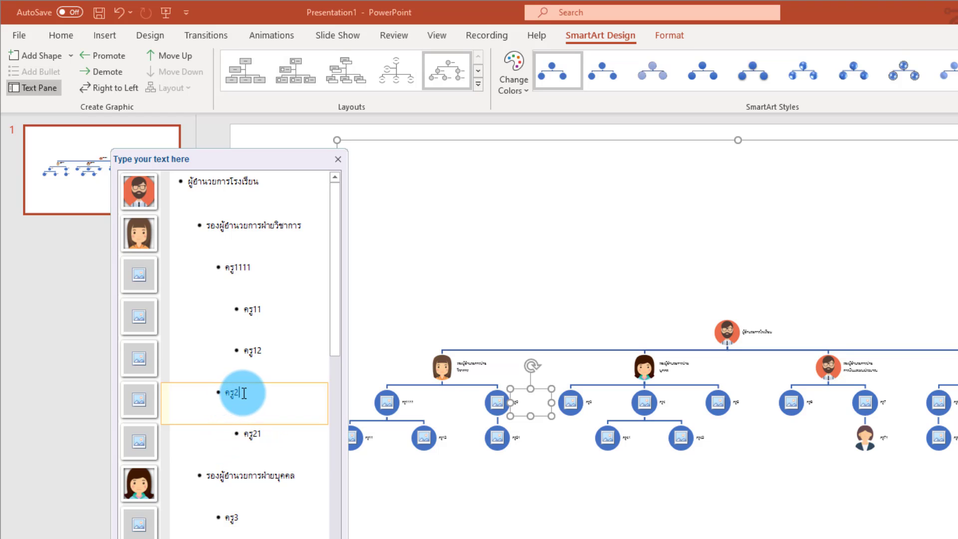
- Delete the ครู12 entry from the chart
click(262, 431)
click(271, 352)
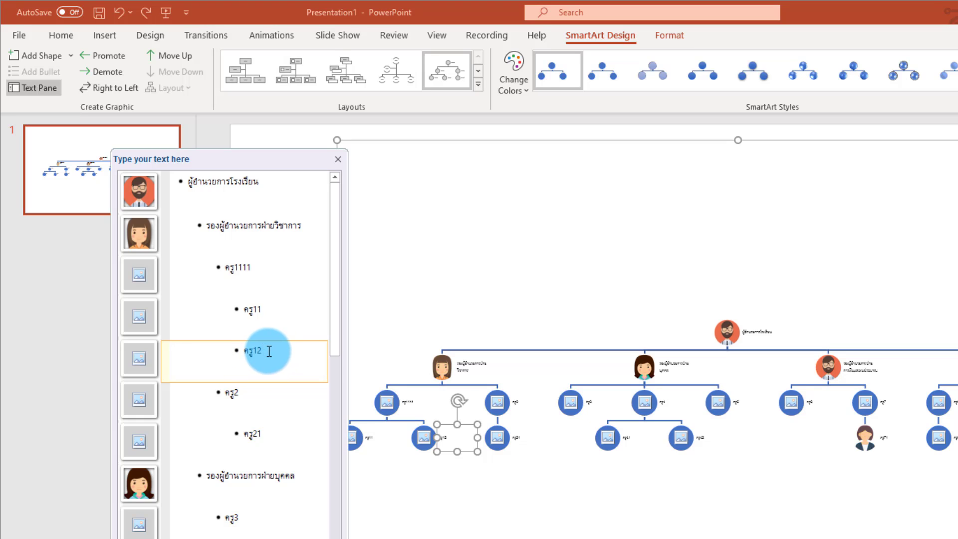
drag(265, 351, 242, 351)
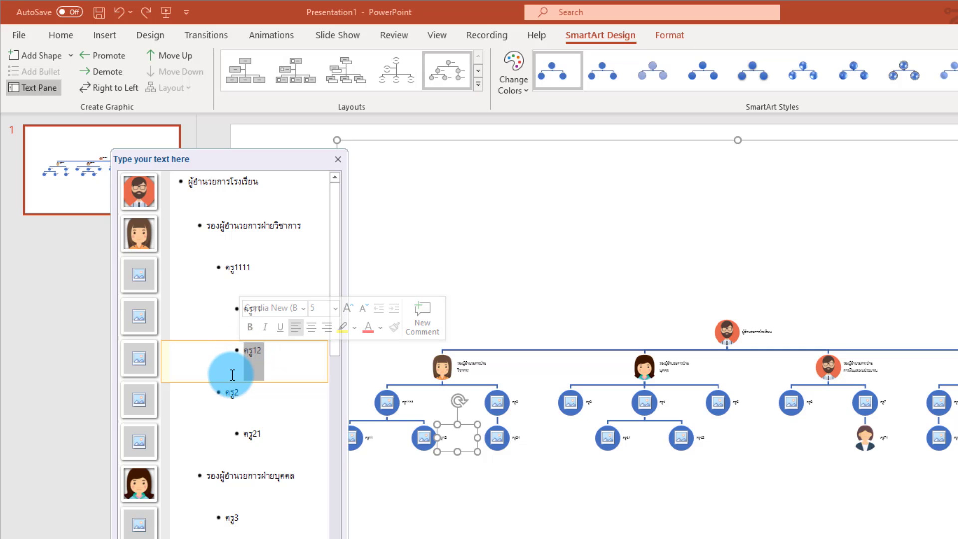
key(BackSpace)
key(BackSpace)
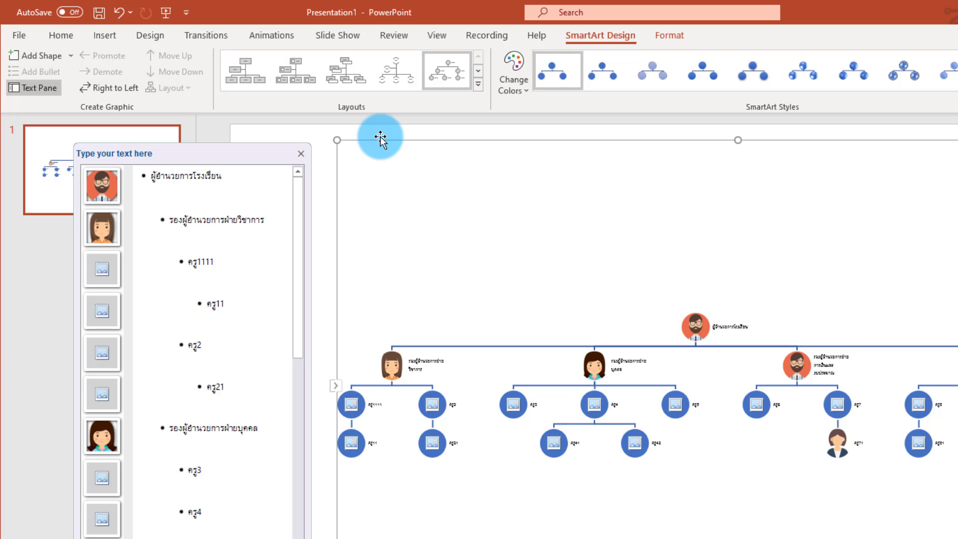
- Set the chart text to the Prompt font, enlarge it two sizes, and stretch the chart wider
click(61, 36)
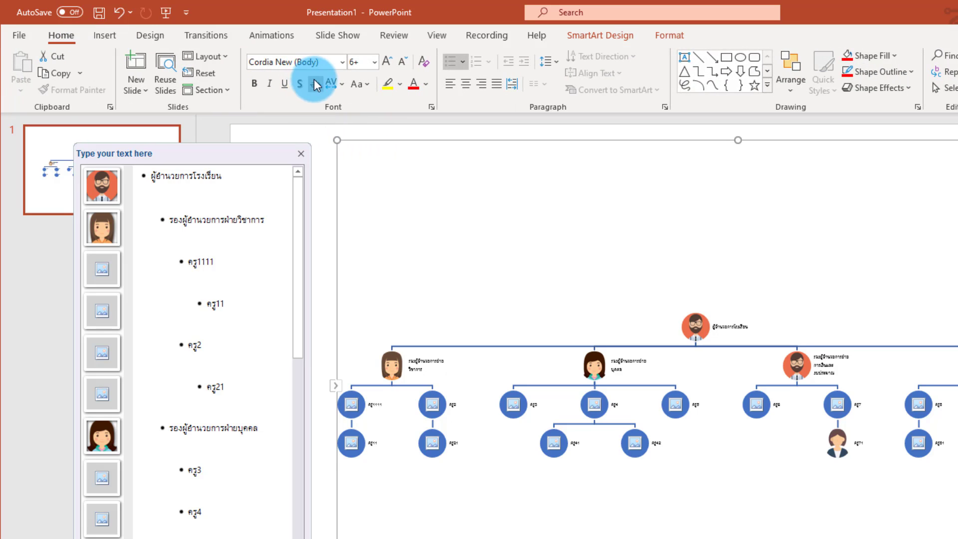
click(338, 63)
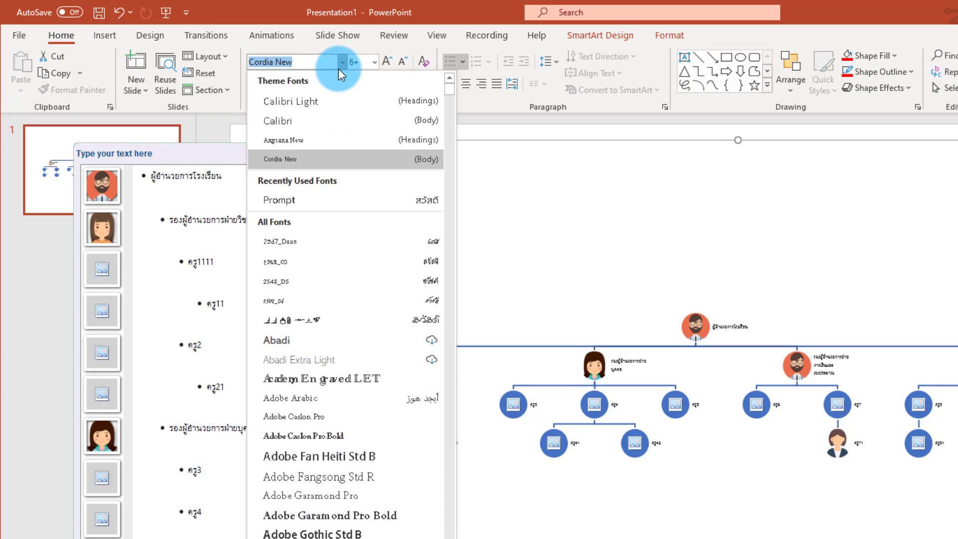
click(279, 199)
key(ctrl+z)
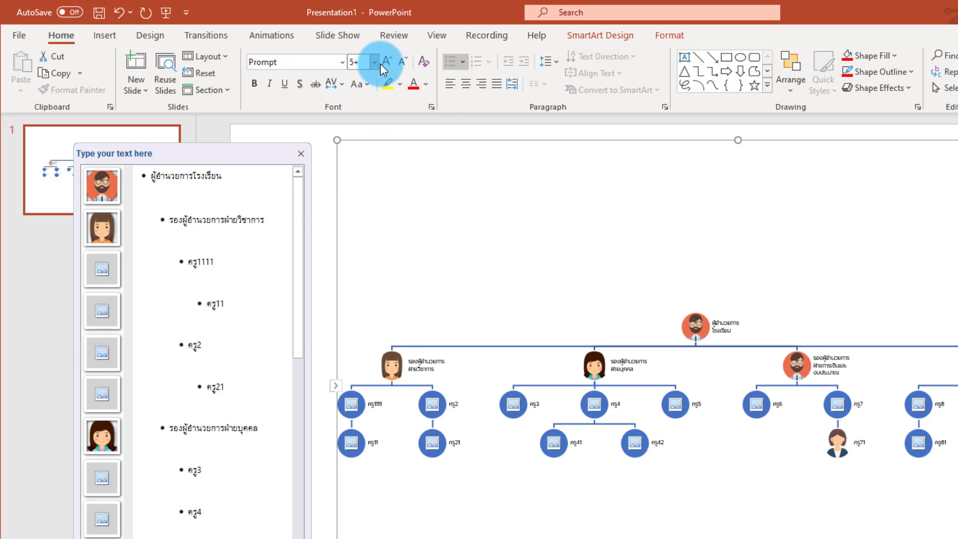
click(384, 64)
click(384, 64)
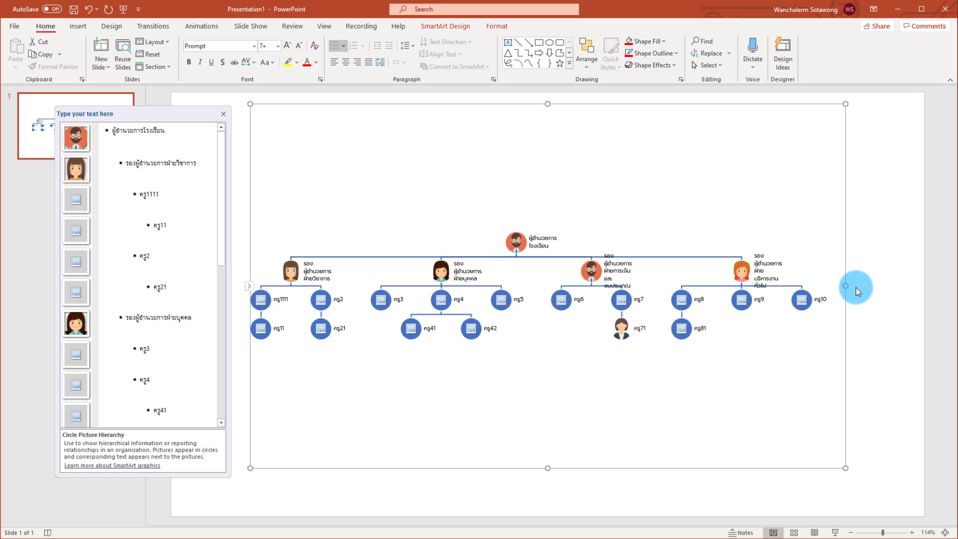
drag(846, 286, 902, 285)
click(797, 352)
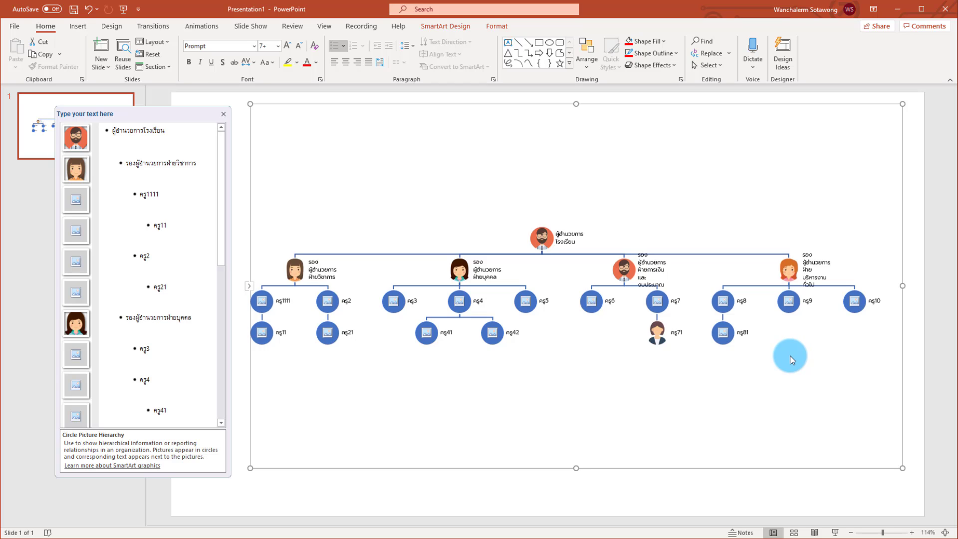
- Widen the finance-and-budget deputy's label box so its title wraps onto two lines
click(677, 271)
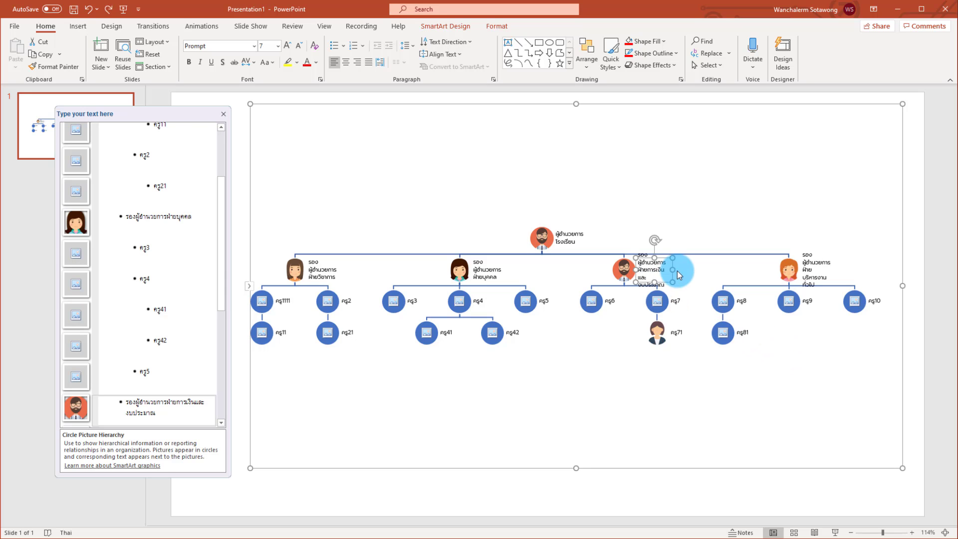
click(657, 272)
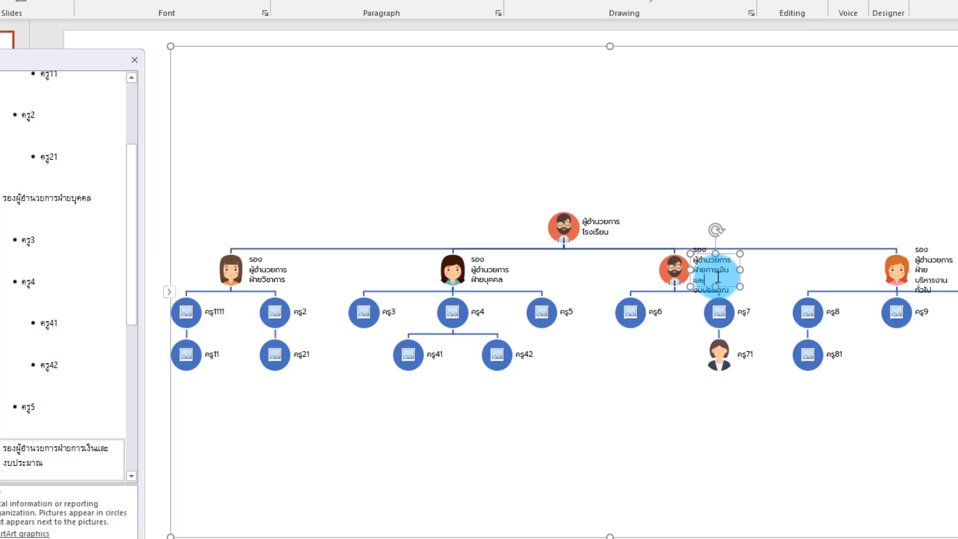
mouse_move(738, 276)
mouse_down()
mouse_move(776, 272)
mouse_move(779, 255)
mouse_up()
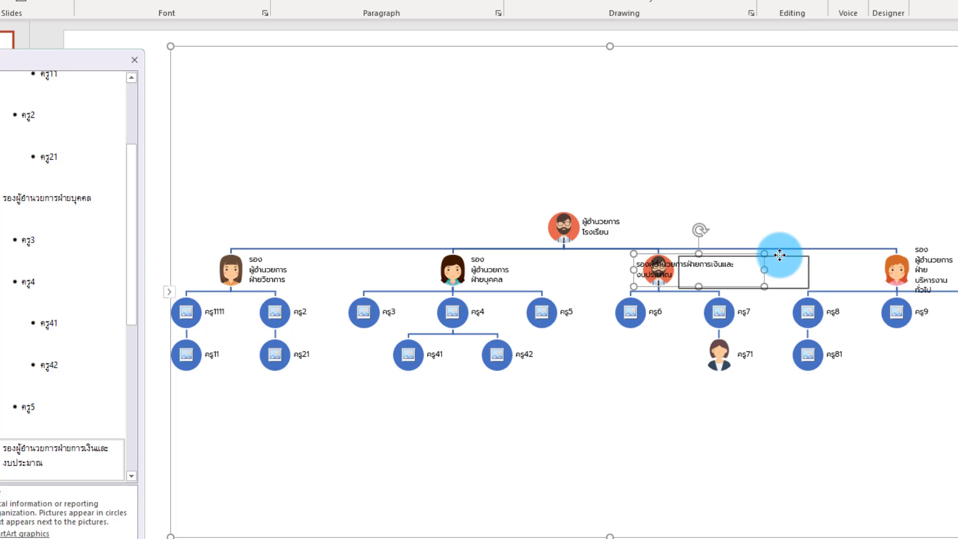
click(482, 215)
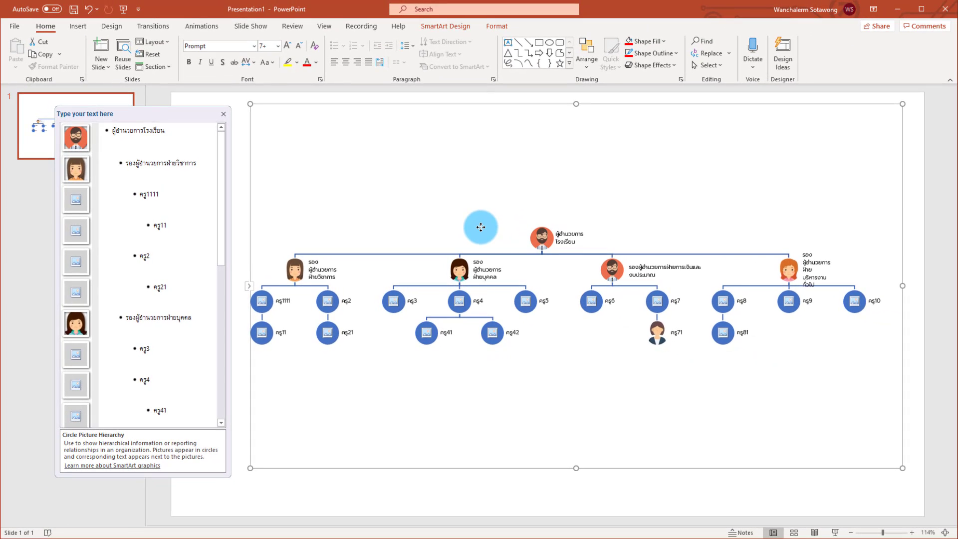
- Give the connector lines from the director to the four deputies a red outline
click(437, 255)
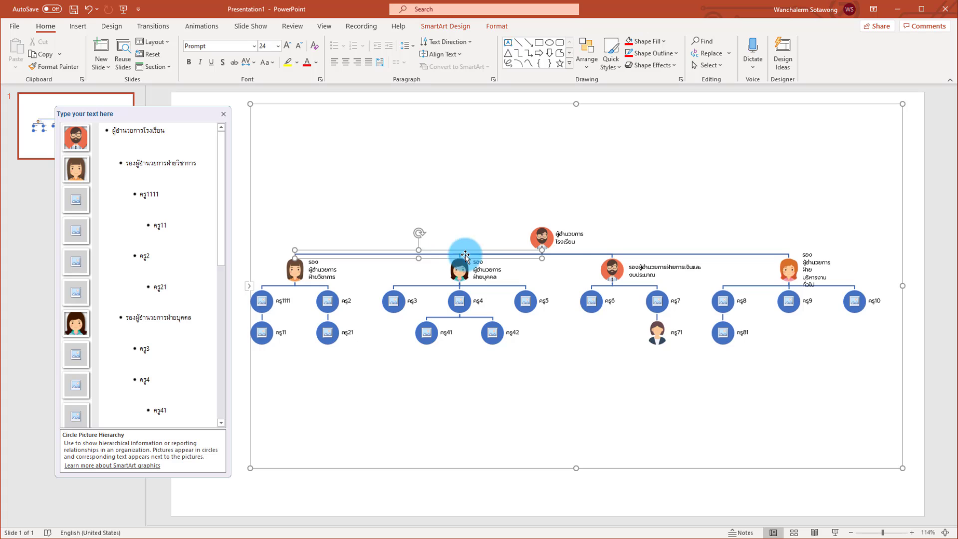
click(571, 254)
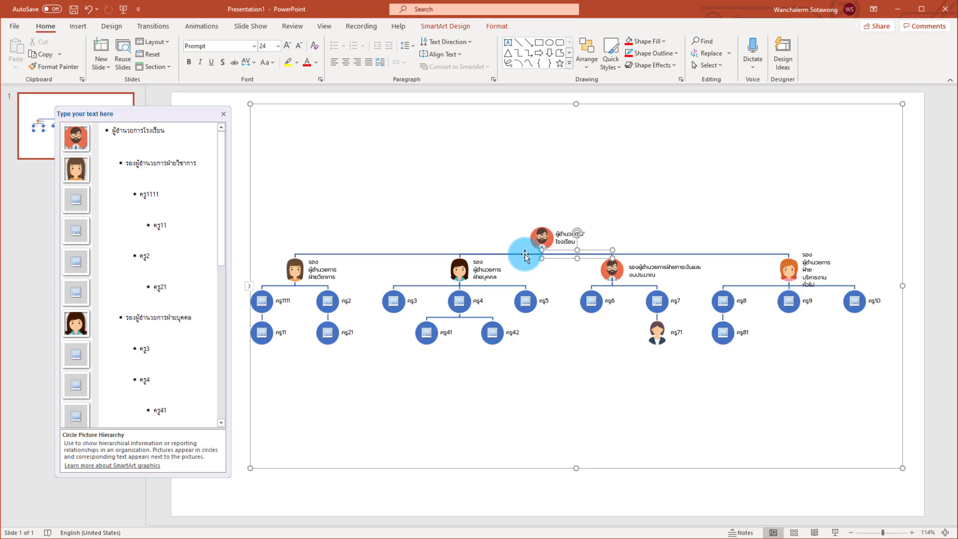
click(526, 255)
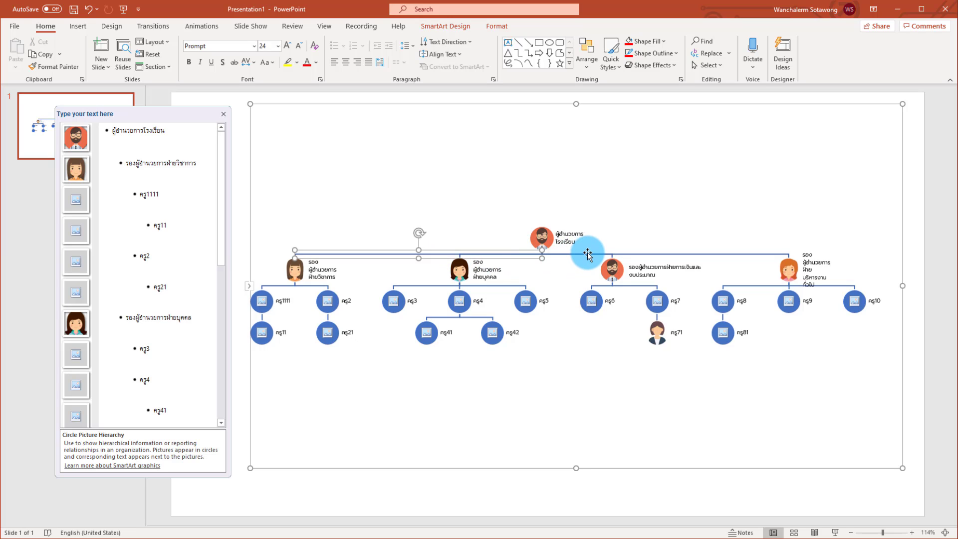
shift+click(586, 254)
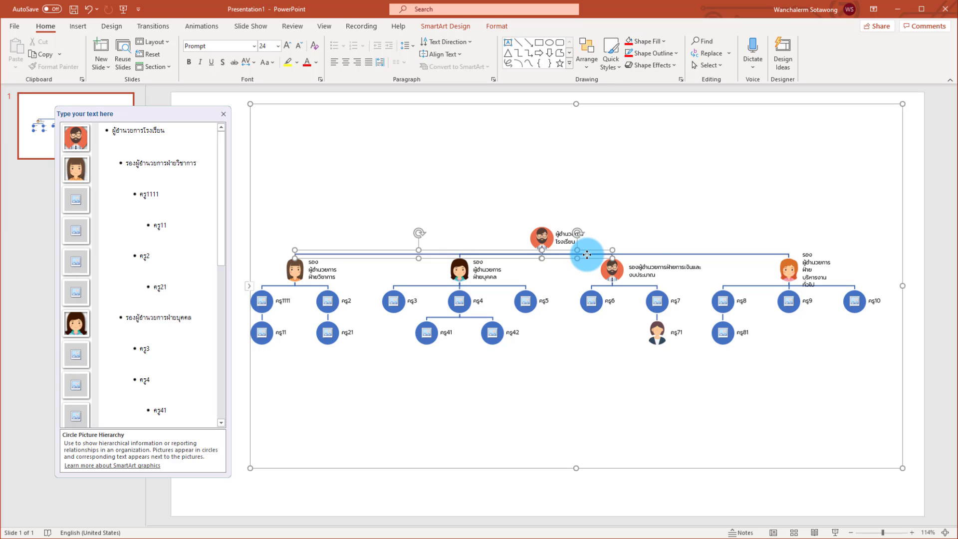
shift+click(645, 254)
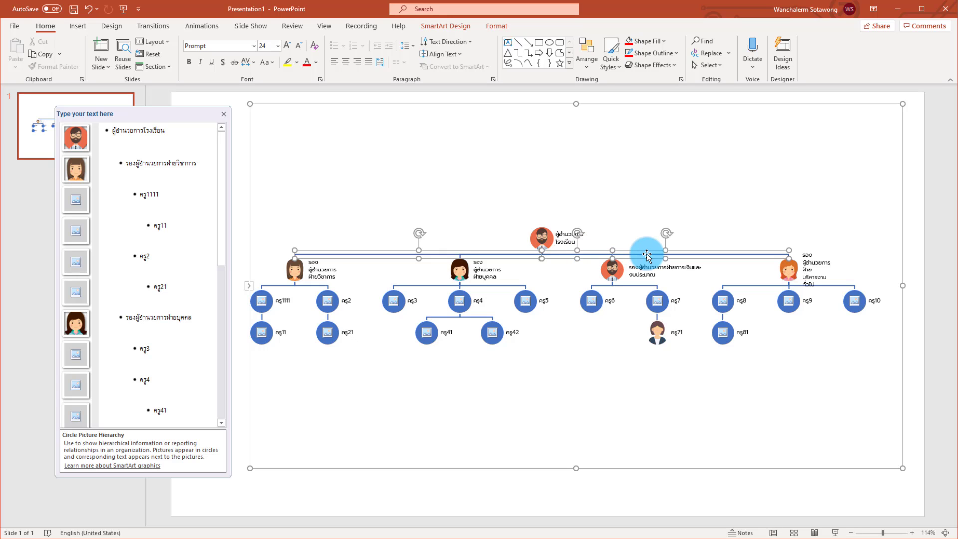
click(492, 27)
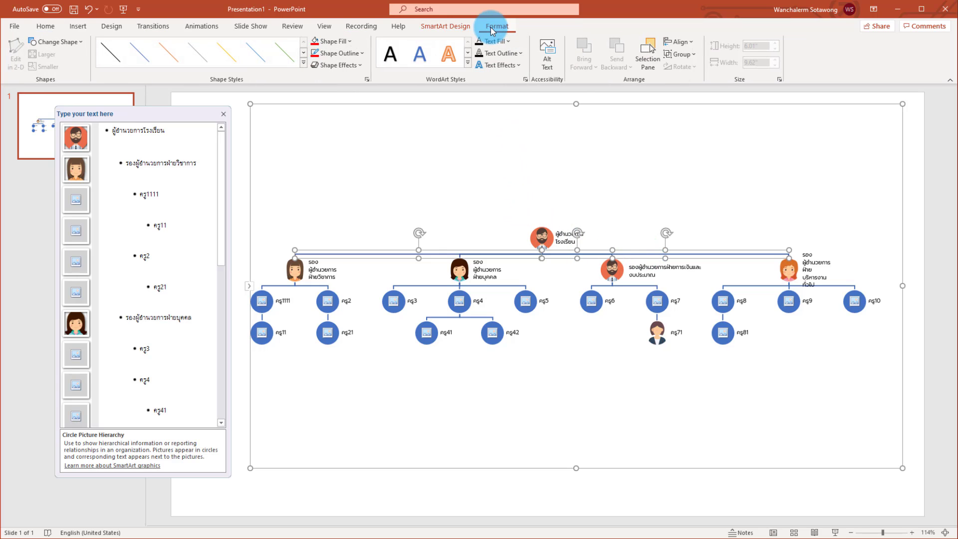
click(351, 56)
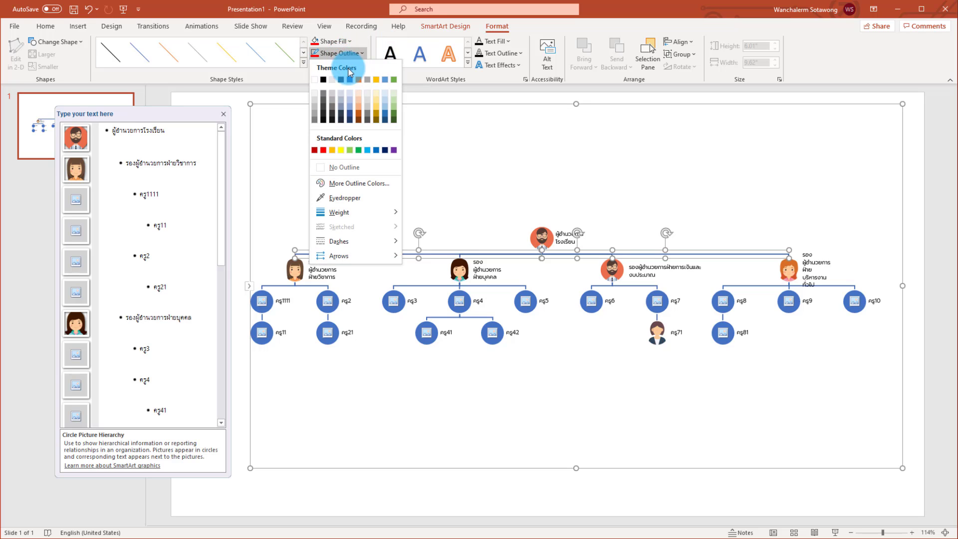
click(324, 151)
click(440, 153)
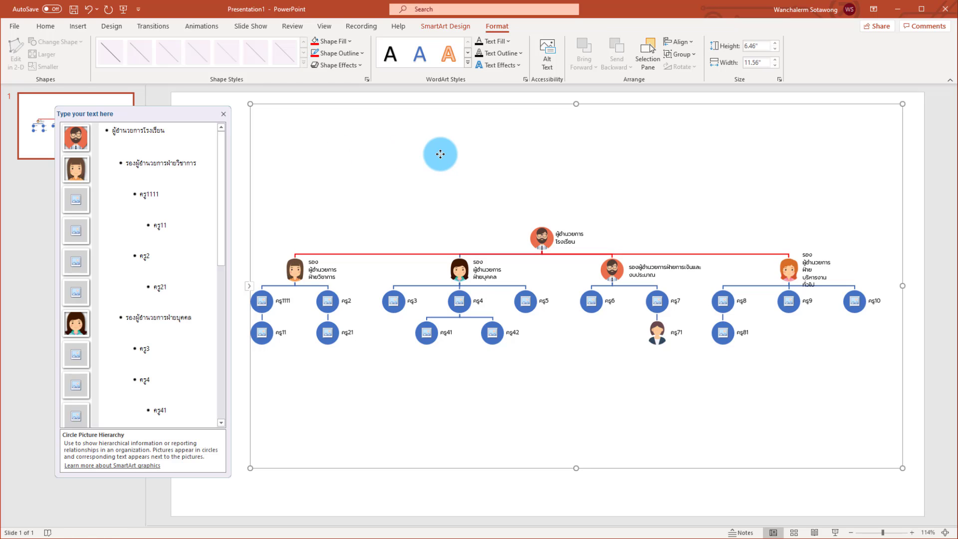